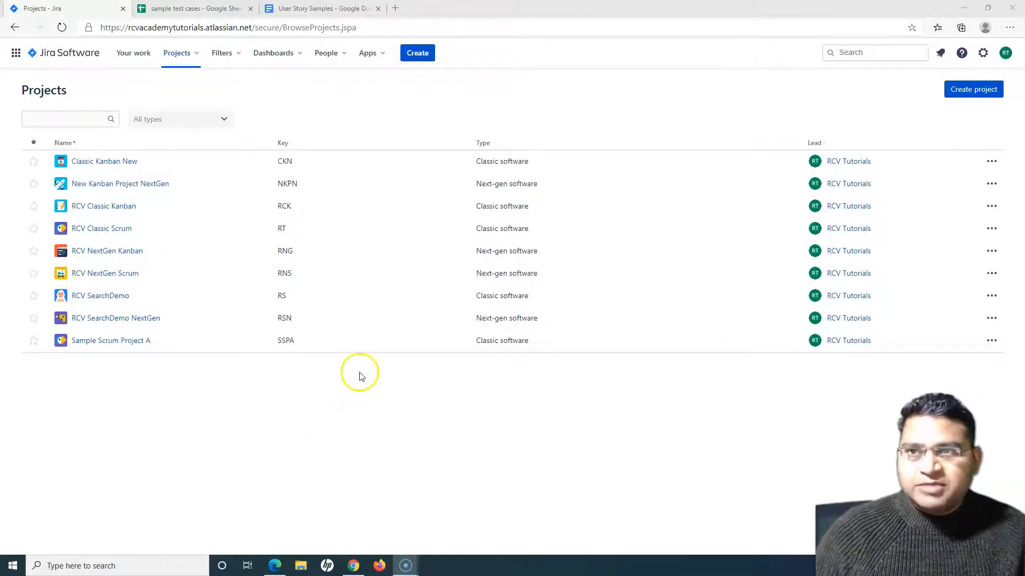
Examine the Google email registration user story and its four Given/When/Then scenarios in the User Story Samples document in Google Docs
left_click(342, 12)
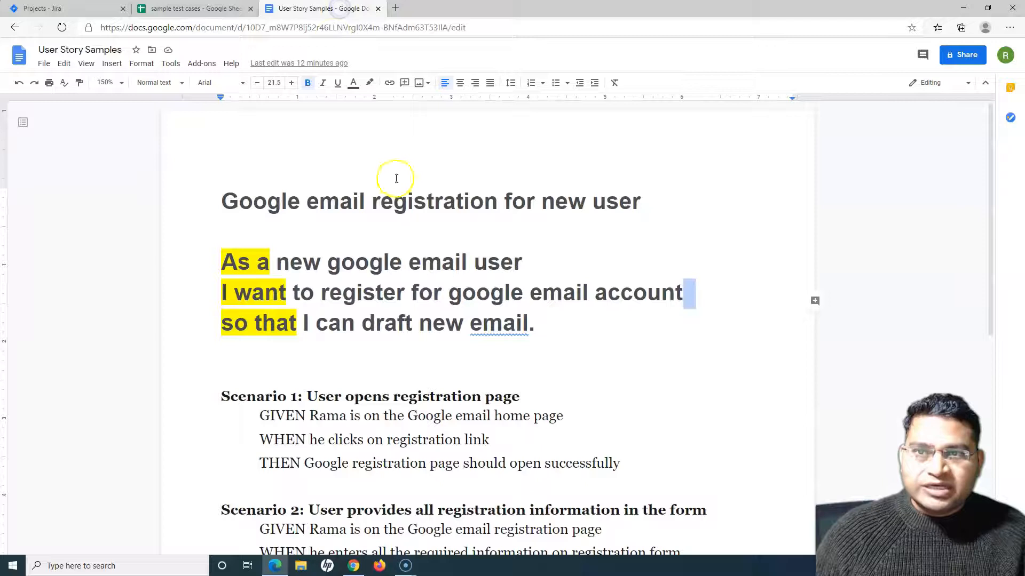
left_click(414, 201)
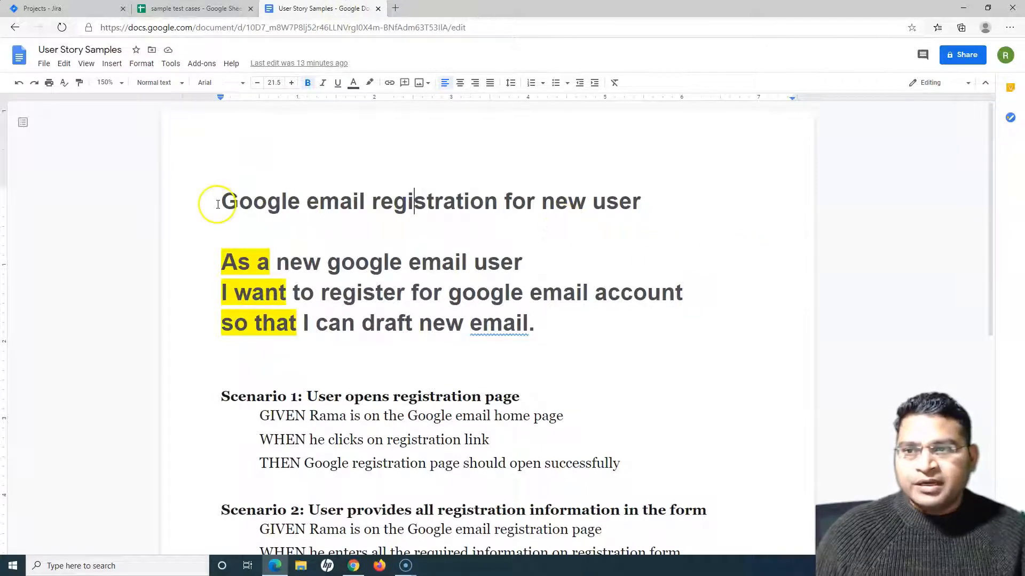
scroll(380, 348, "down", 1)
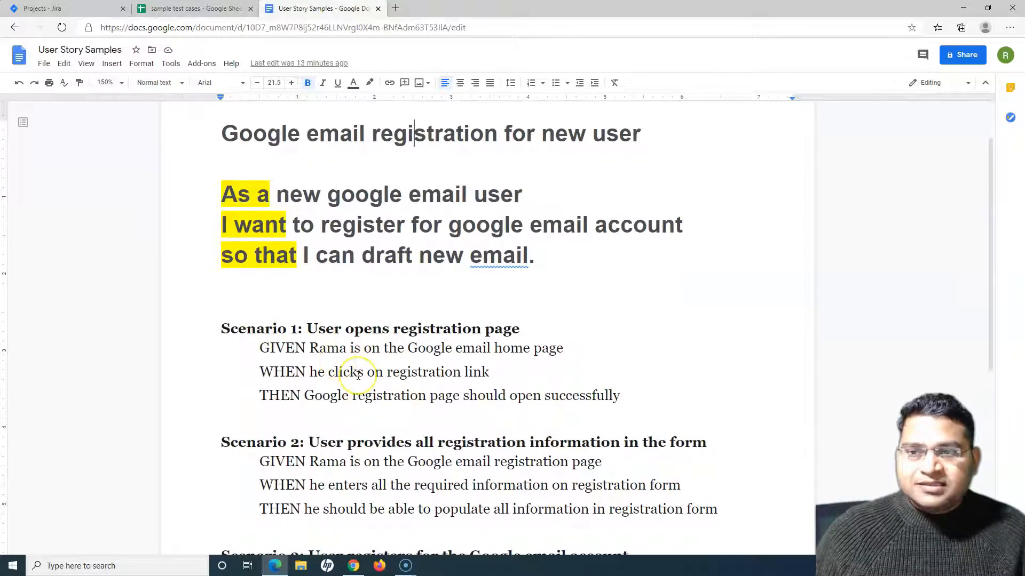
scroll(368, 380, "up", 1)
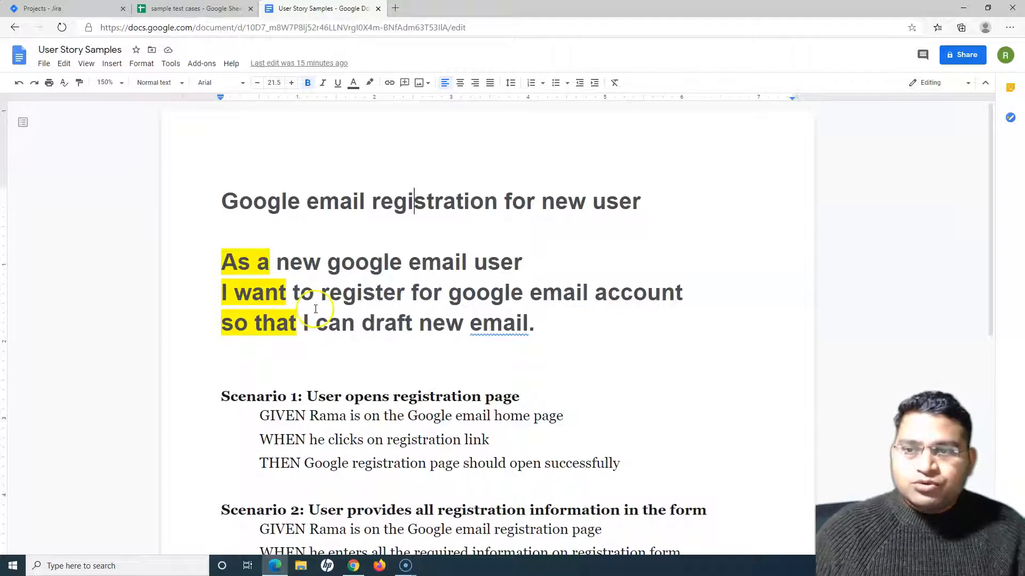
scroll(334, 326, "down", 3)
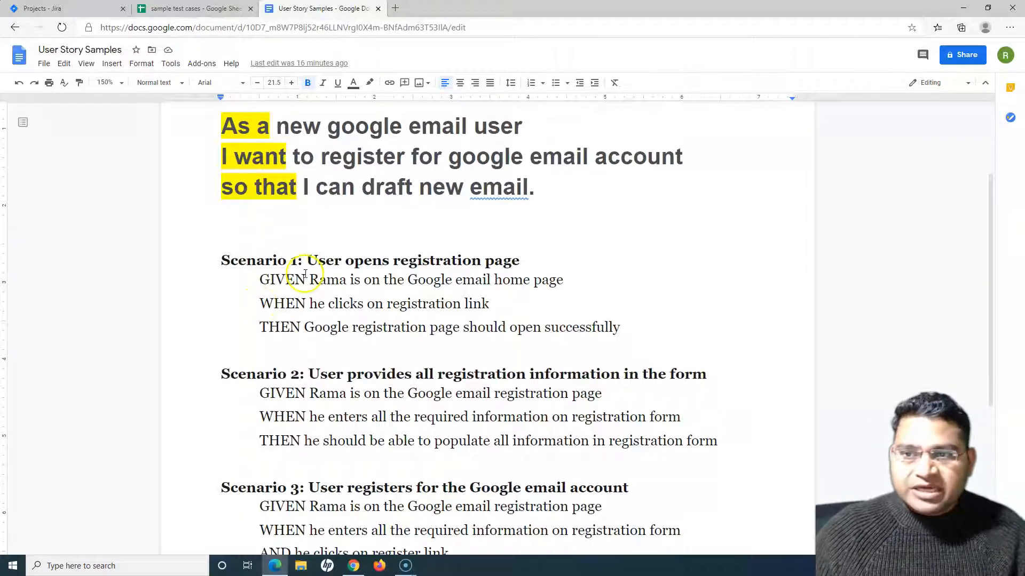
left_click_drag(307, 262, 523, 258)
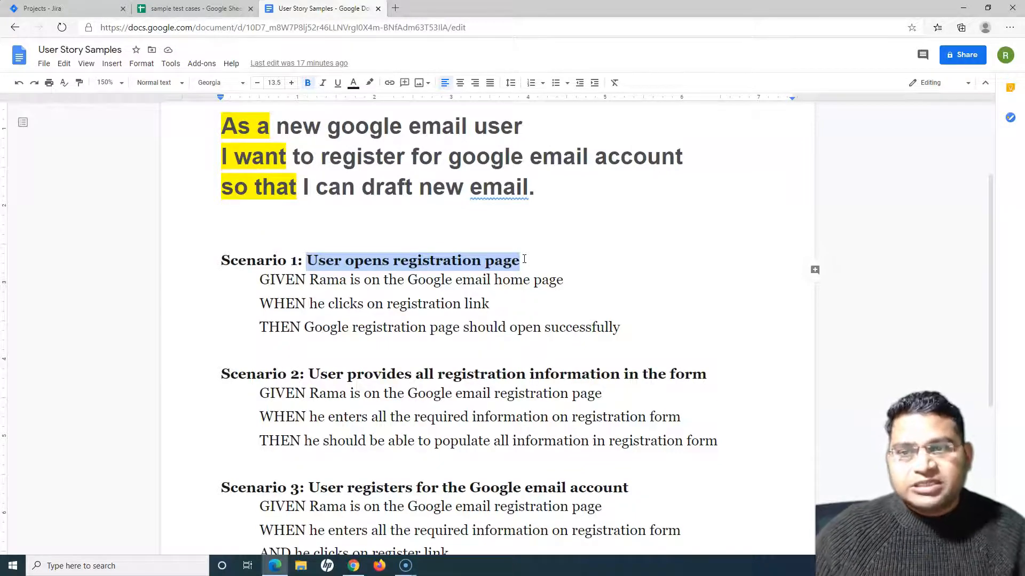
left_click(487, 286)
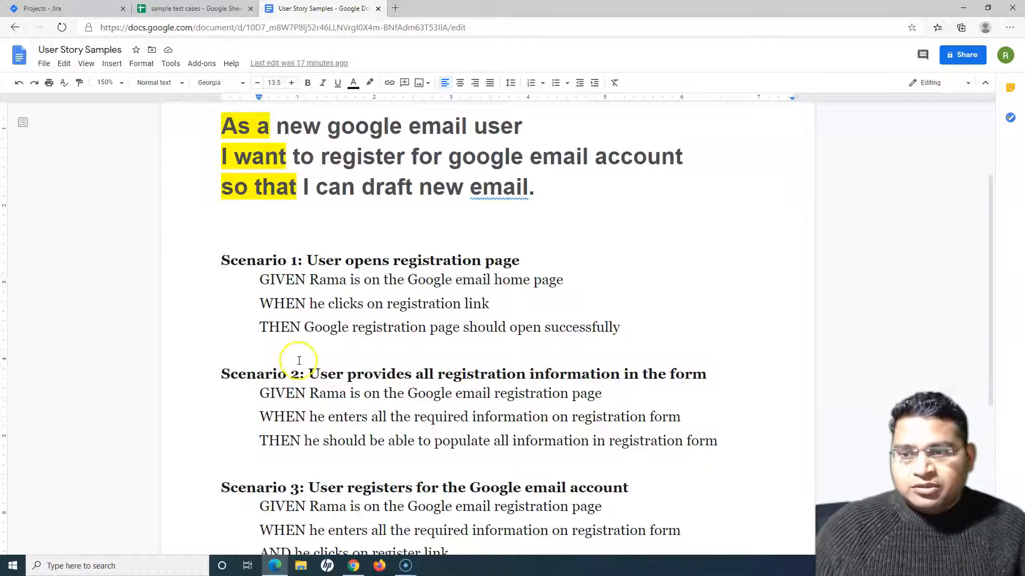
scroll(307, 375, "down", 3)
left_click(352, 302)
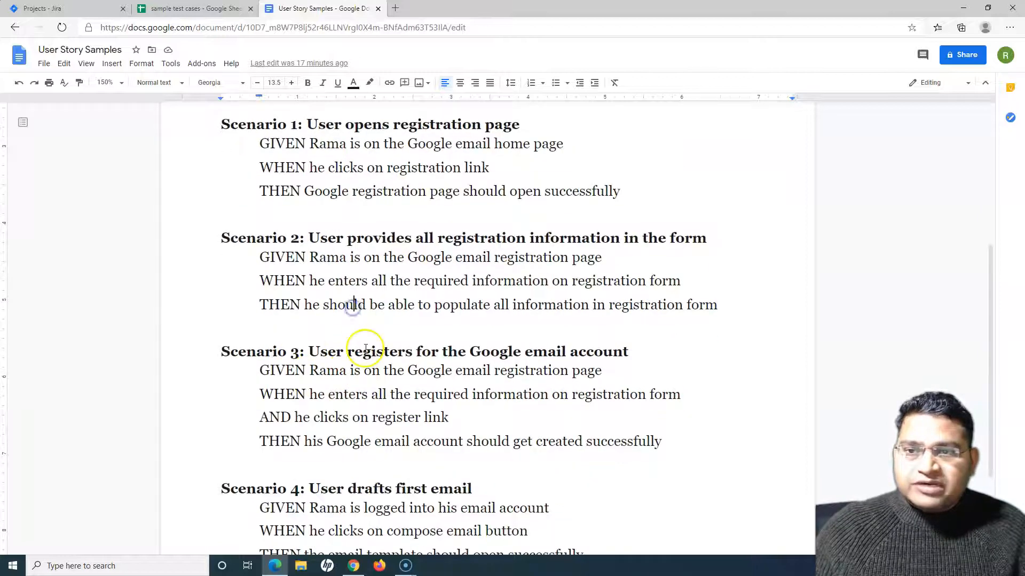
scroll(363, 347, "up", 3)
scroll(393, 419, "down", 5)
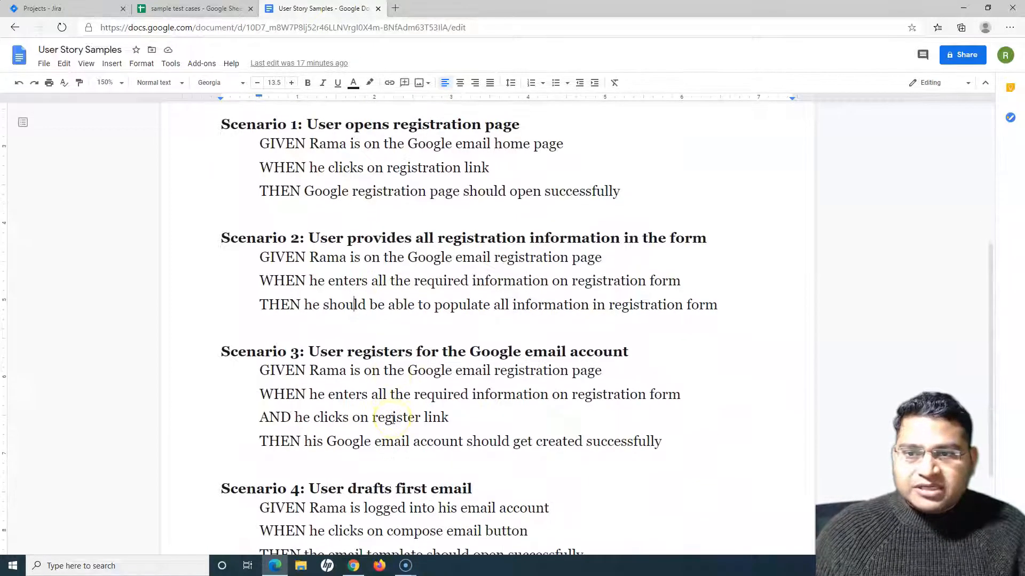
scroll(393, 421, "up", 8)
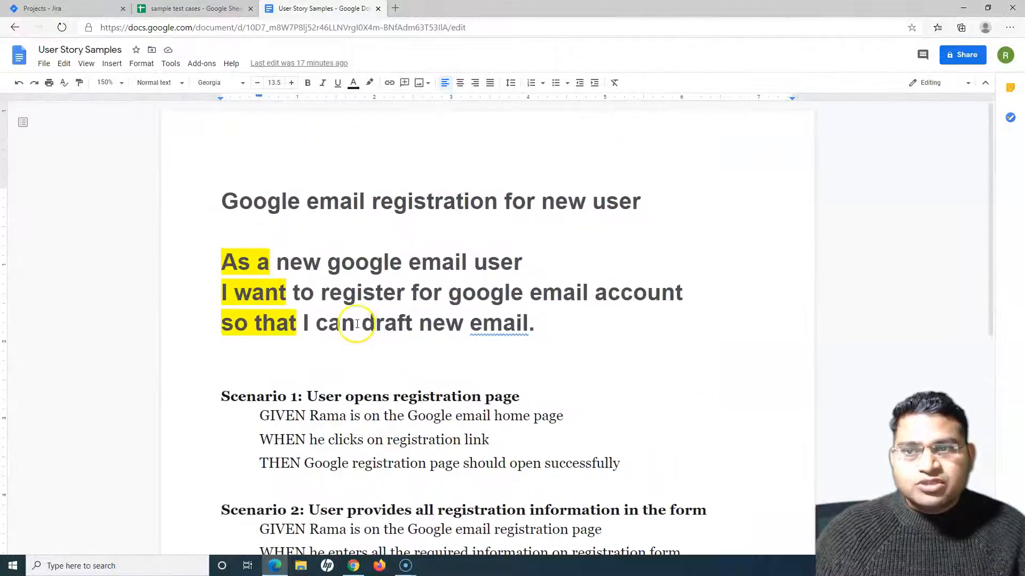
scroll(419, 359, "down", 3)
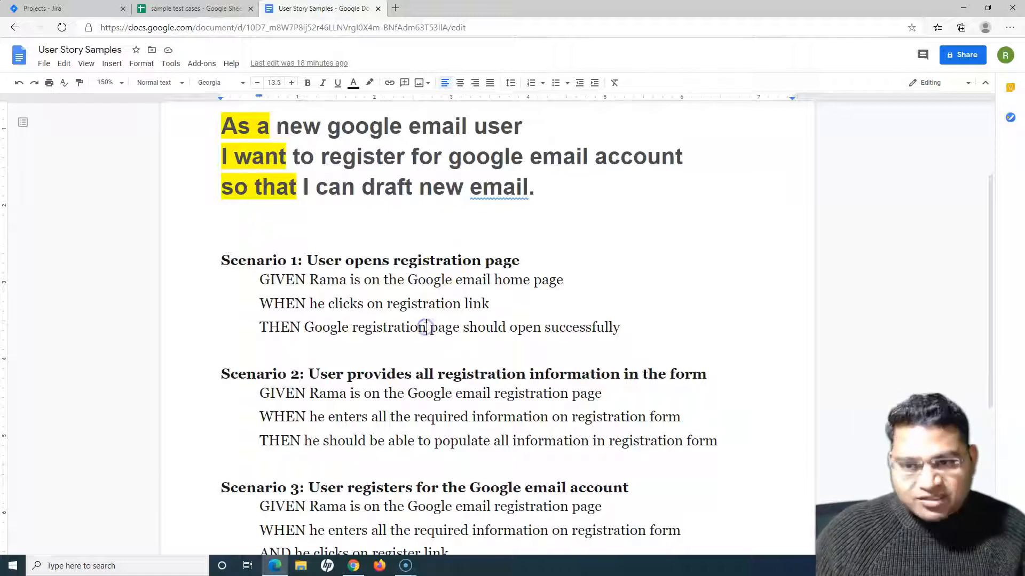
scroll(341, 310, "up", 3)
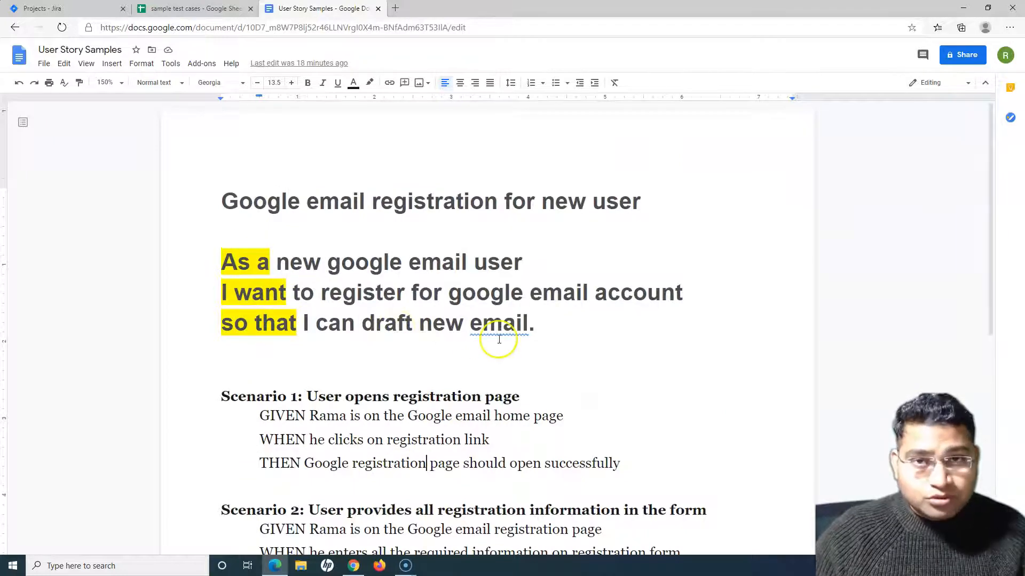
scroll(491, 341, "down", 4)
scroll(372, 373, "down", 3)
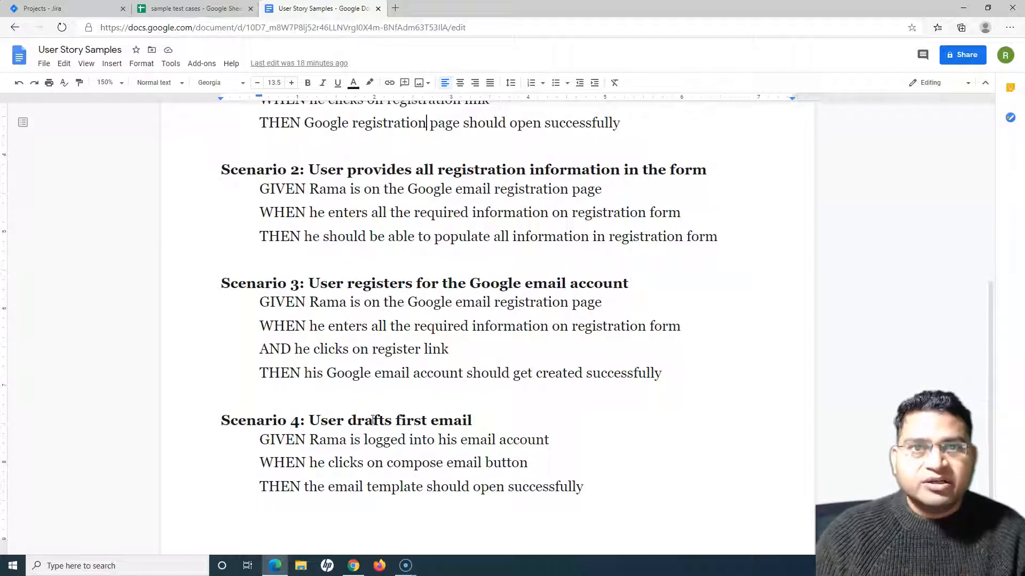
Switch to Jira, open the RCV Classic Scrum project and start creating a BDD feature in Zephyr
left_click(77, 10)
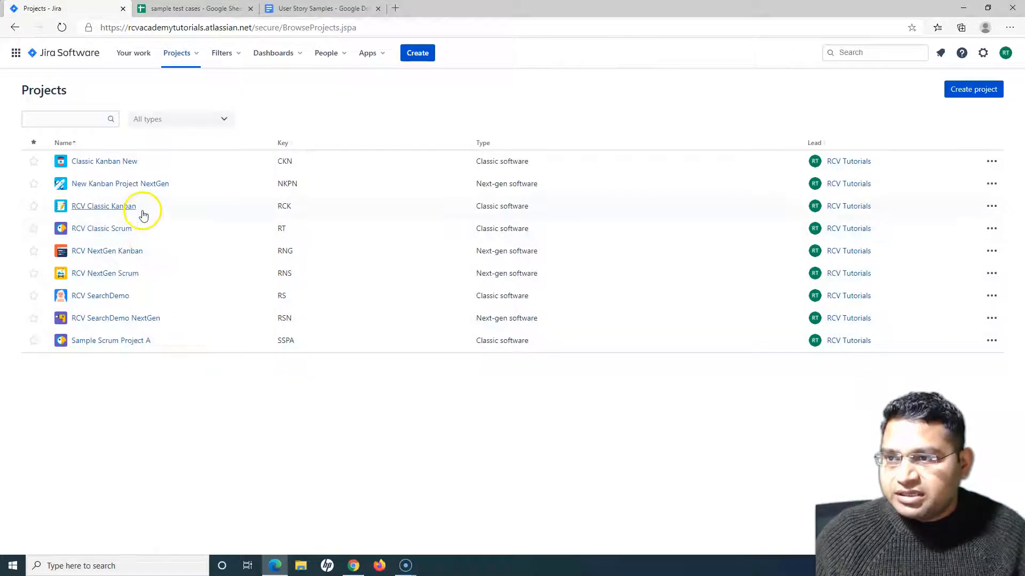
left_click(126, 235)
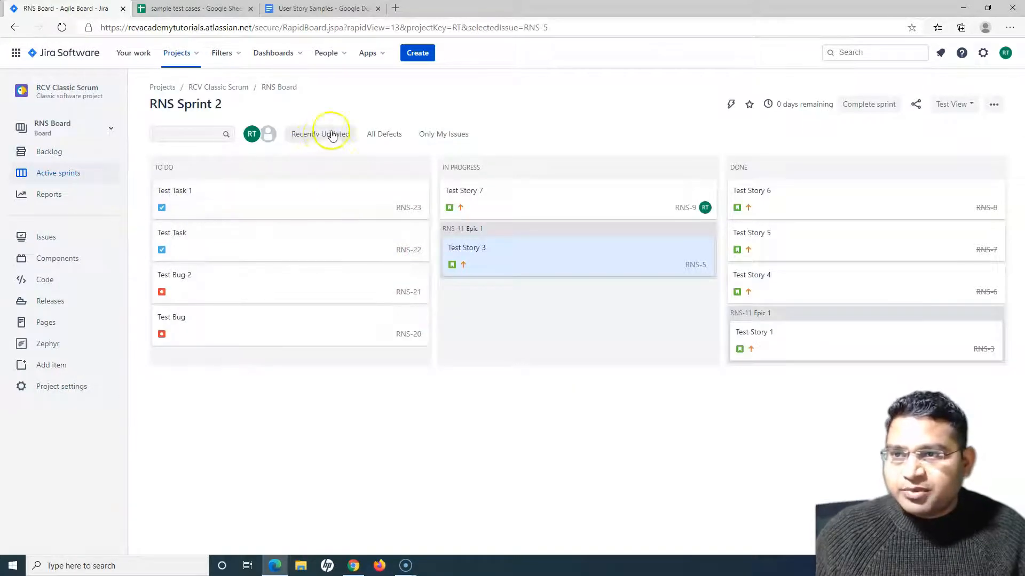
left_click(41, 346)
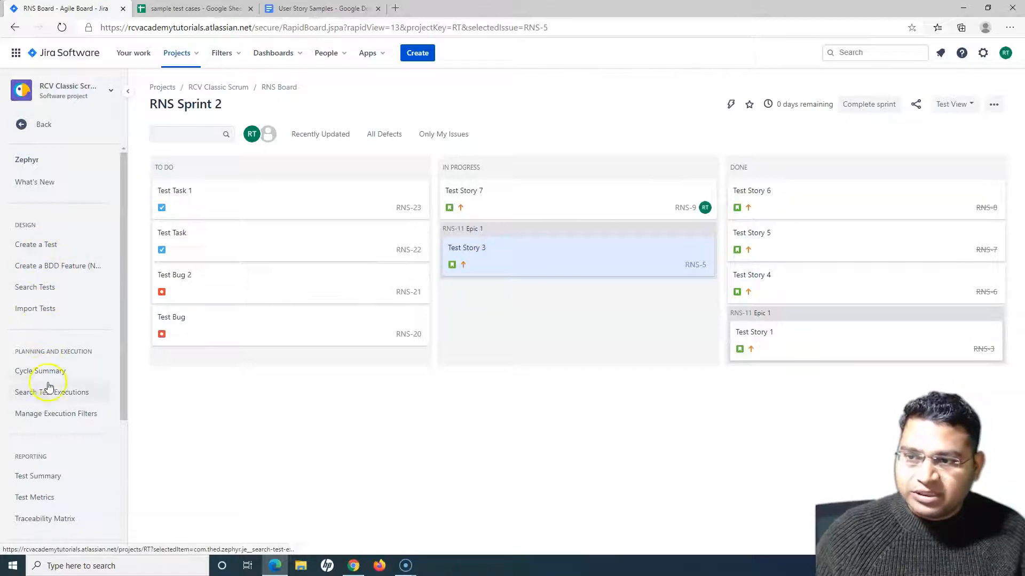
left_click(60, 272)
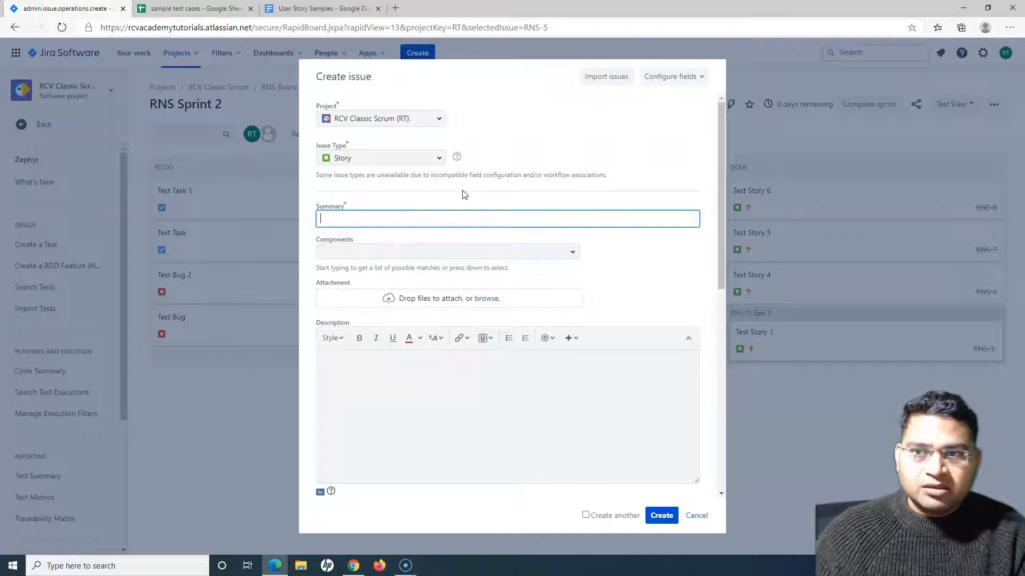
Copy the title "Google email registration for new user" from the User Story Samples document into the new Jira story's Summary
left_click(325, 8)
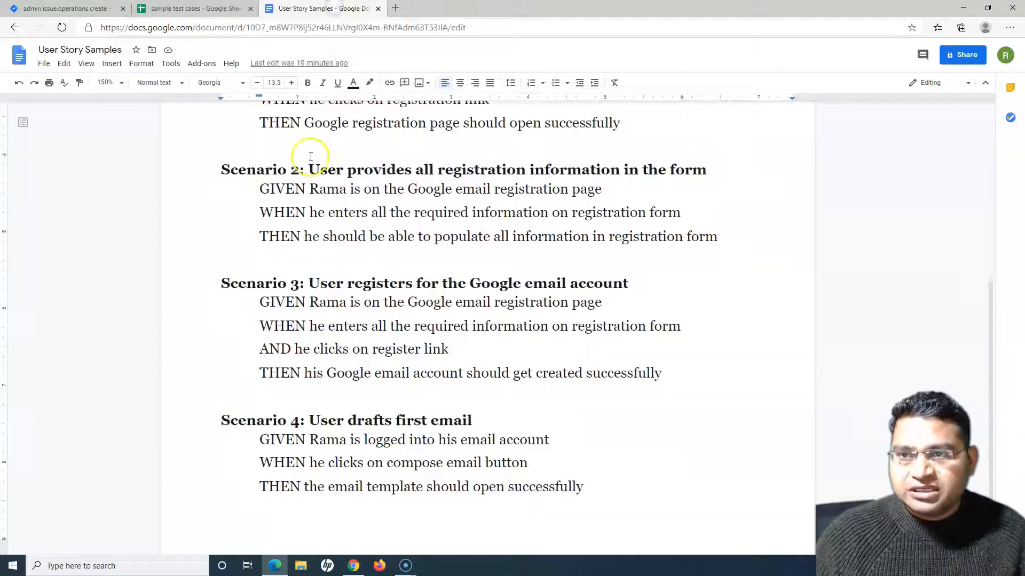
scroll(345, 228, "up", 6)
scroll(346, 227, "up", 1)
left_click_drag(222, 261, 556, 325)
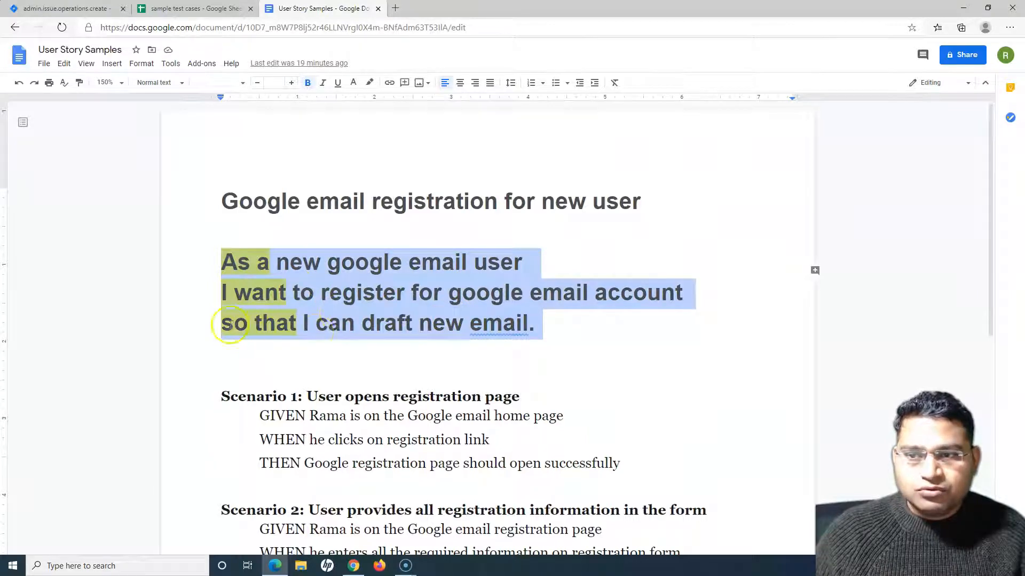
left_click_drag(219, 201, 642, 197)
key("ctrl+c")
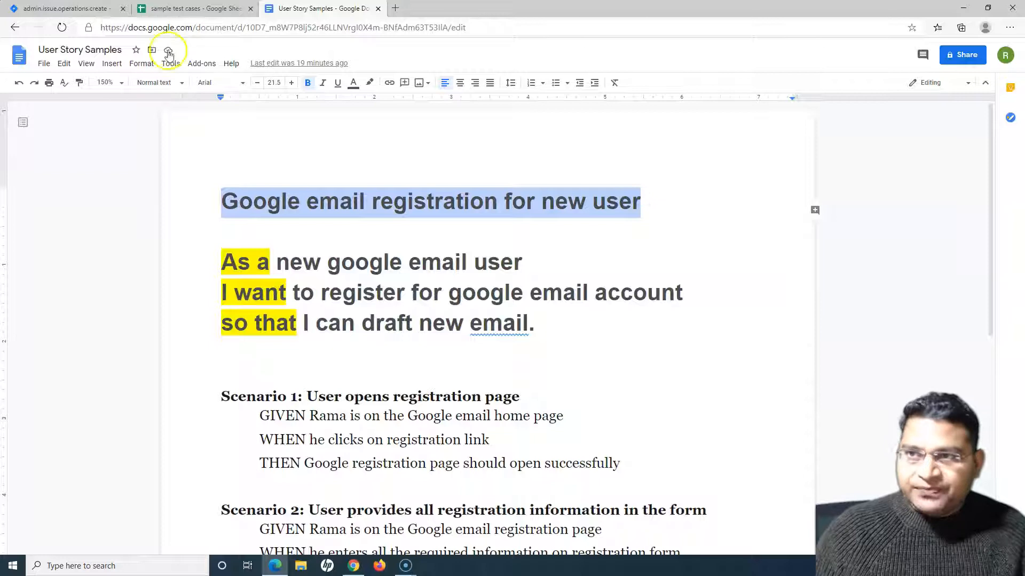
left_click(75, 8)
left_click(380, 217)
key("ctrl+v")
Copy the three-line "As a / I want / so that" statement from the User Story Samples document into the Jira story's Description
left_click(319, 8)
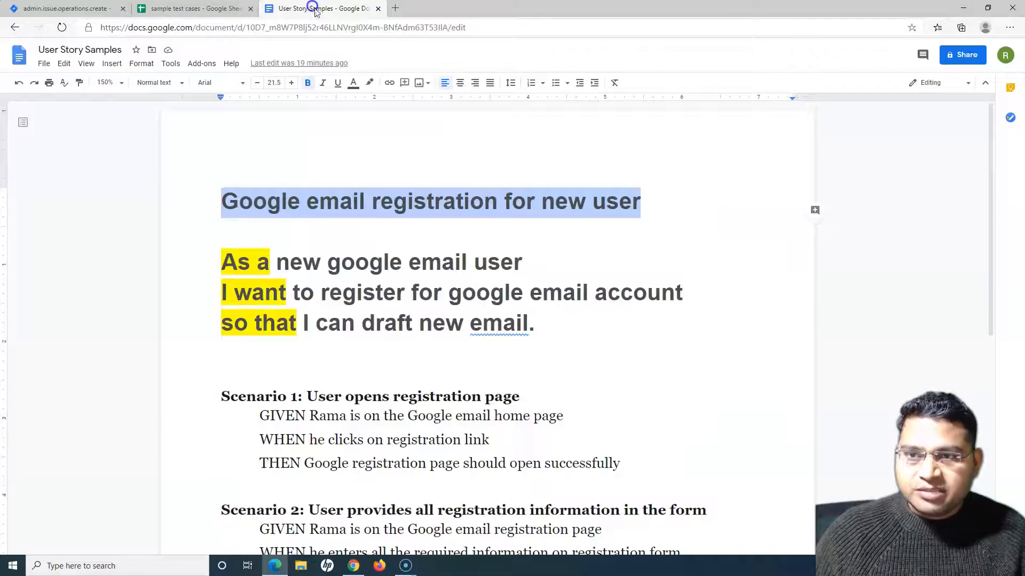
left_click(558, 324)
left_click_drag(559, 324, 227, 261)
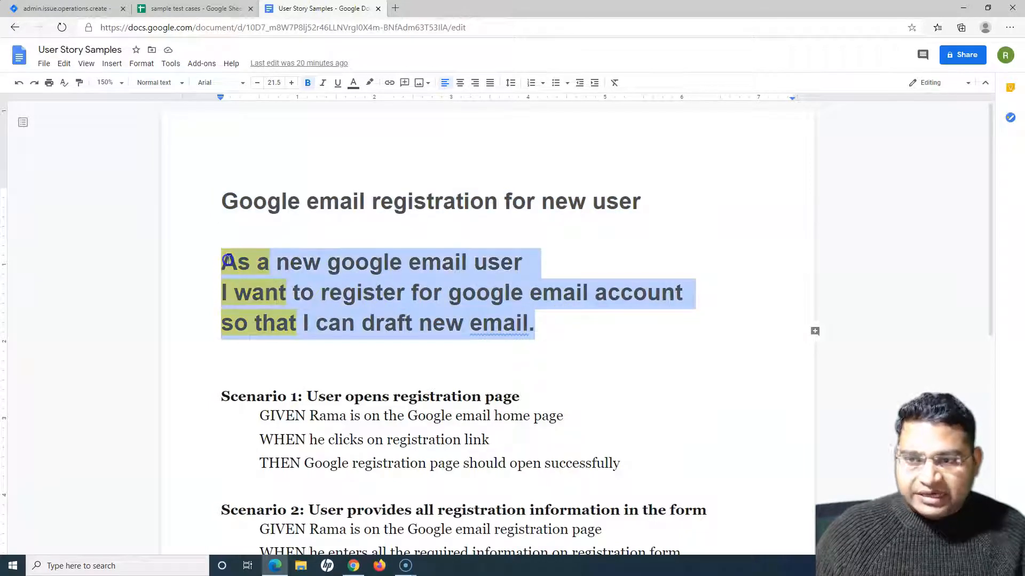
key("ctrl+c")
left_click(54, 9)
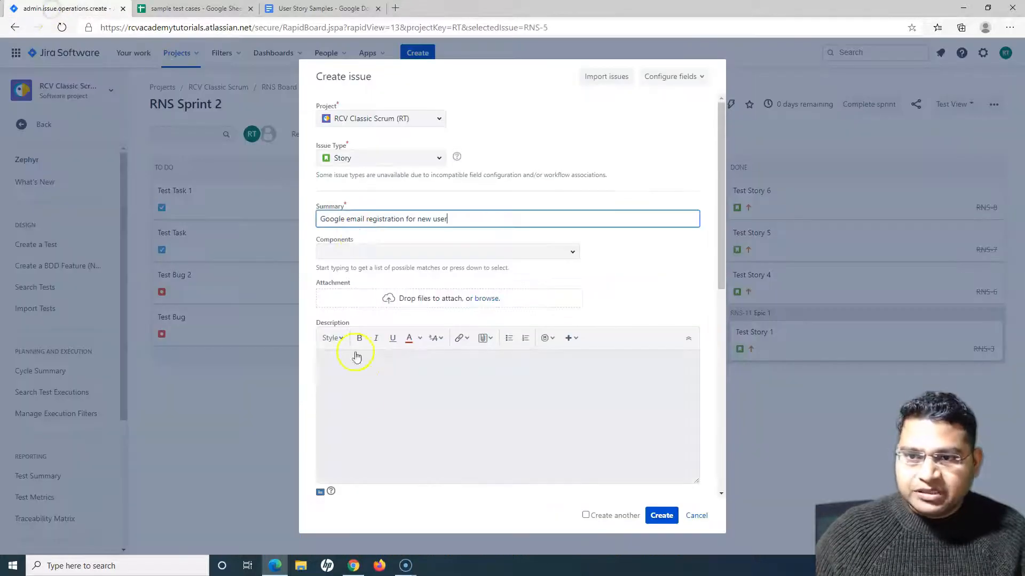
left_click(355, 357)
key("ctrl+v")
scroll(447, 385, "down", 3)
scroll(430, 280, "up", 3)
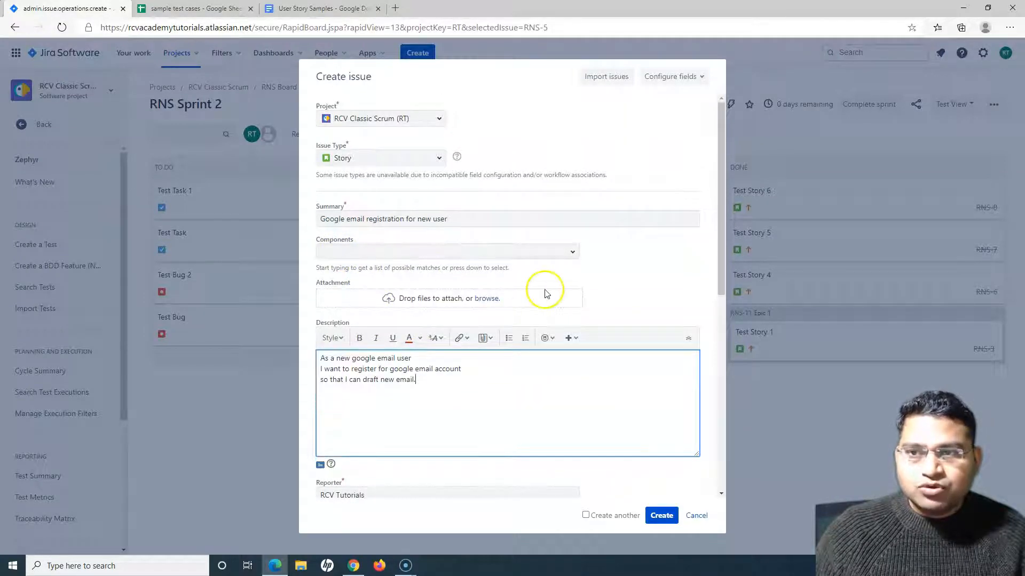
Review the remaining issue fields, including the BDD_Feature label, and create the story
scroll(544, 315, "down", 8)
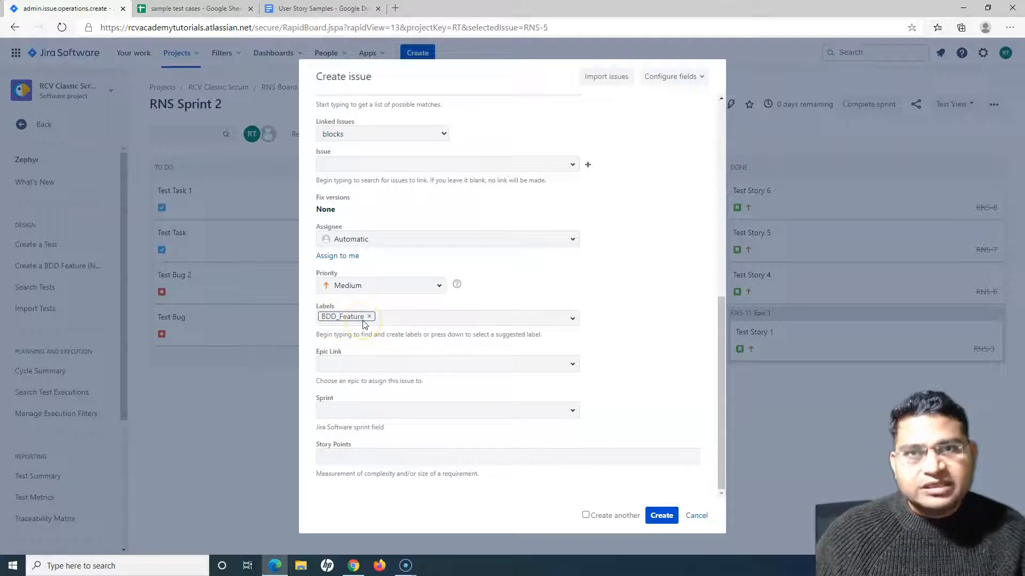
scroll(423, 353, "up", 1)
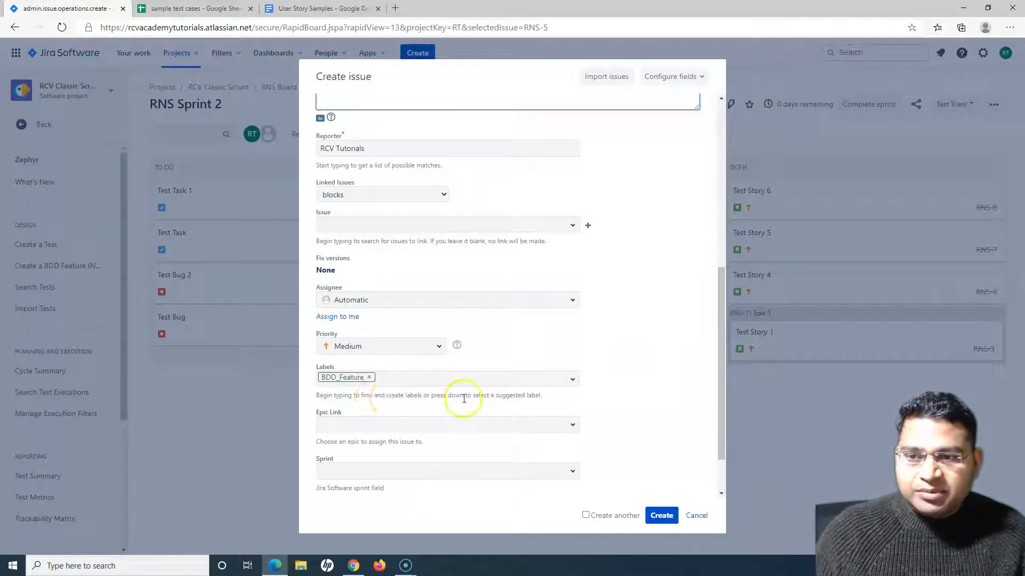
scroll(464, 398, "up", 4)
scroll(379, 401, "down", 5)
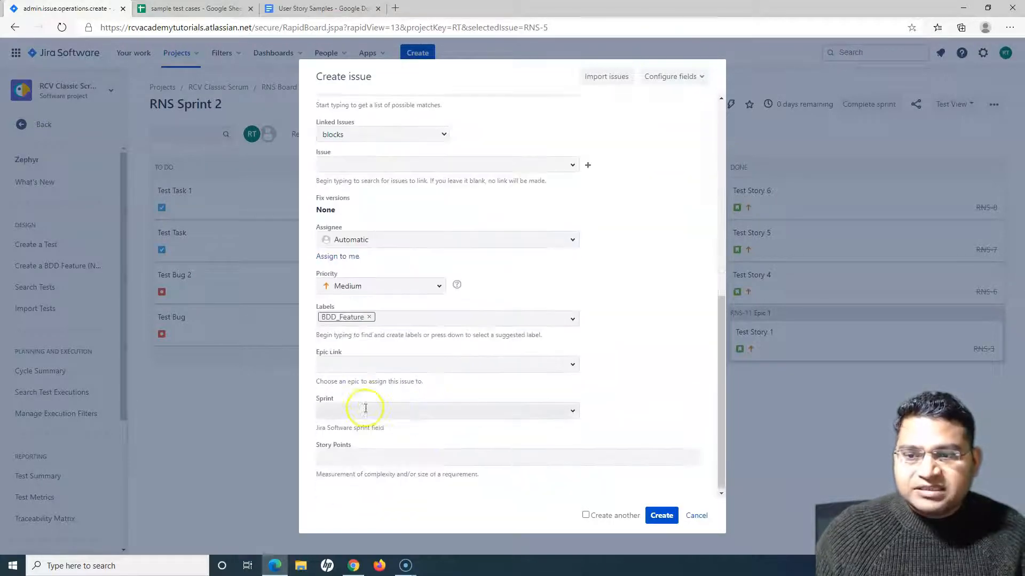
scroll(422, 411, "up", 10)
scroll(406, 160, "up", 3)
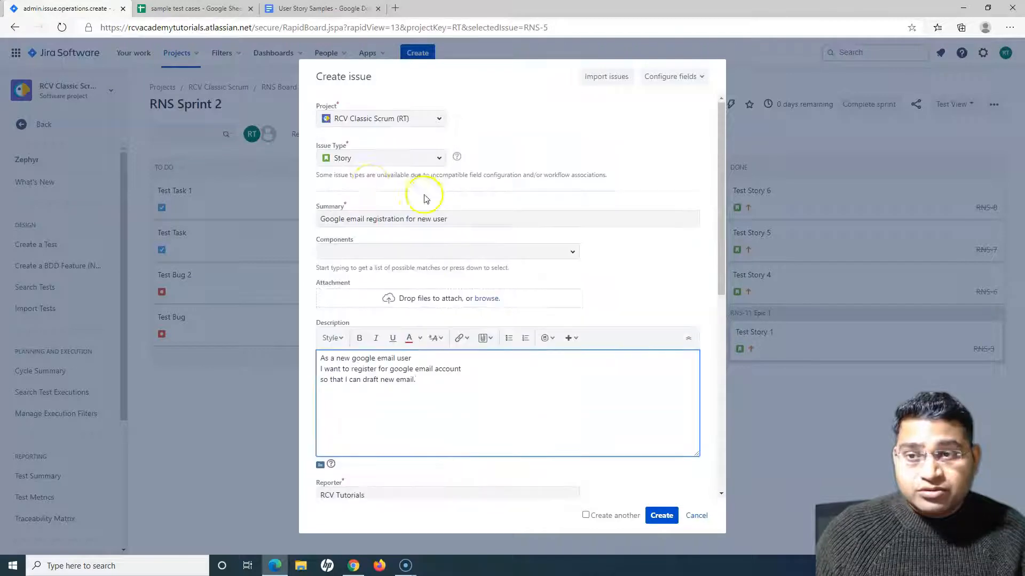
scroll(514, 378, "down", 10)
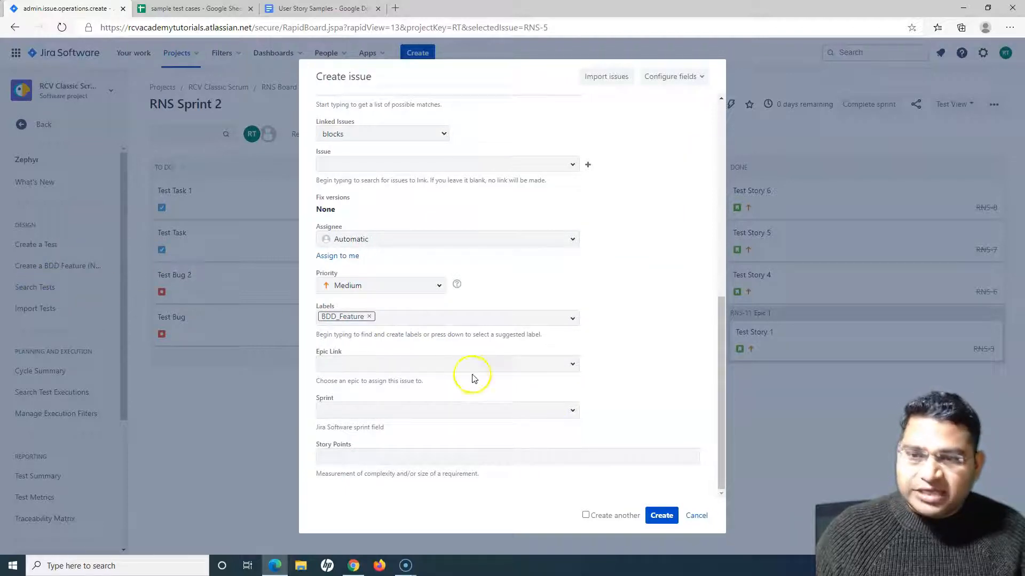
left_click(663, 516)
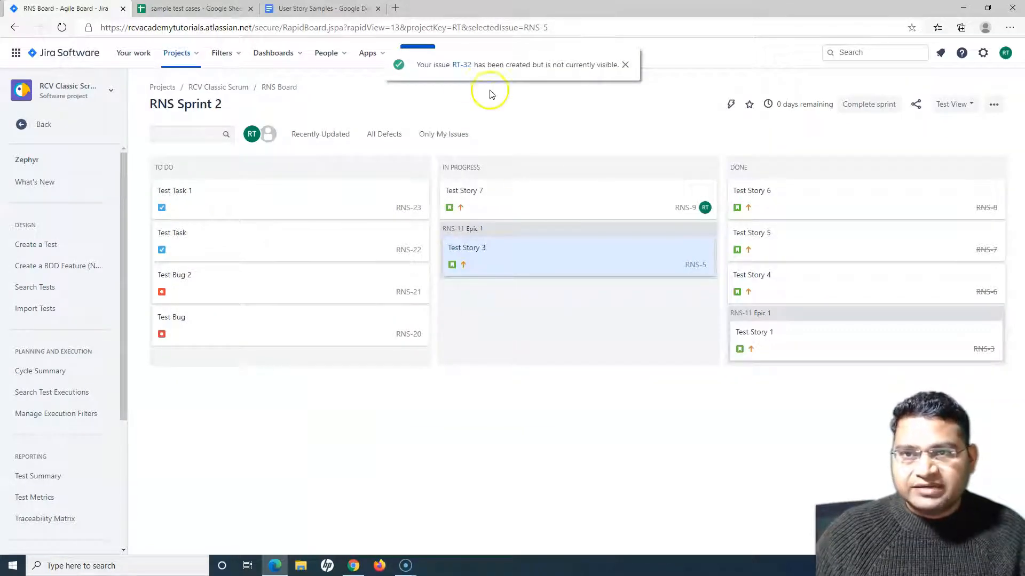
Open the newly created story and start adding a scenario in its feature content
left_click(460, 65)
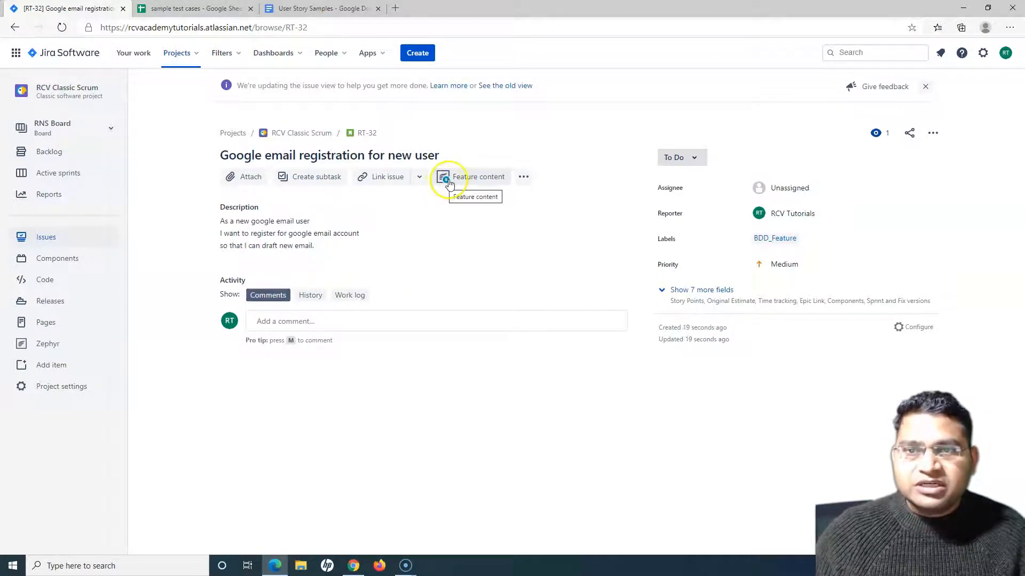
left_click(448, 179)
left_click(264, 294)
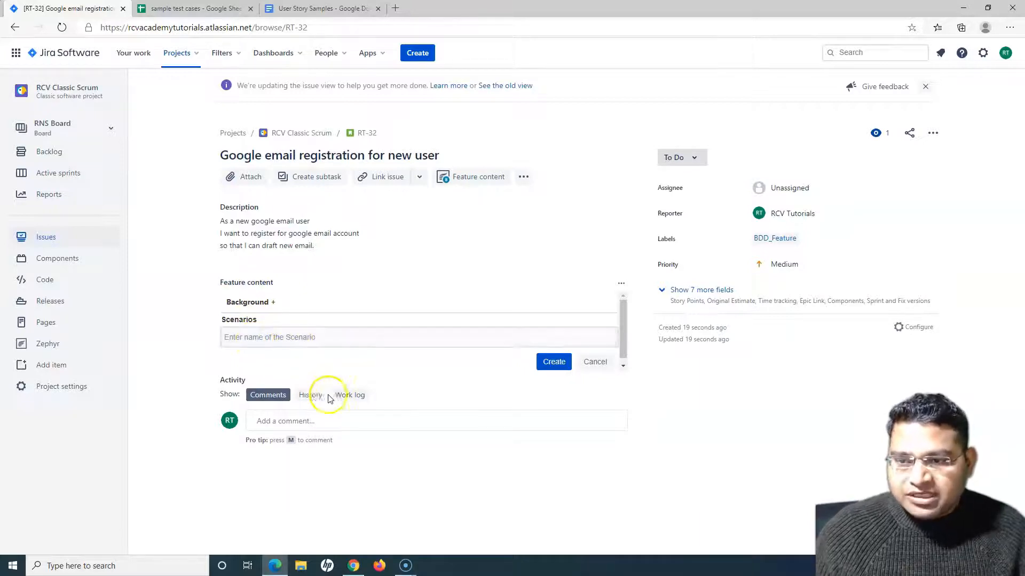
Copy the title "User opens registration page" from the User Story Samples document and create it as the Jira story's first scenario
left_click(321, 8)
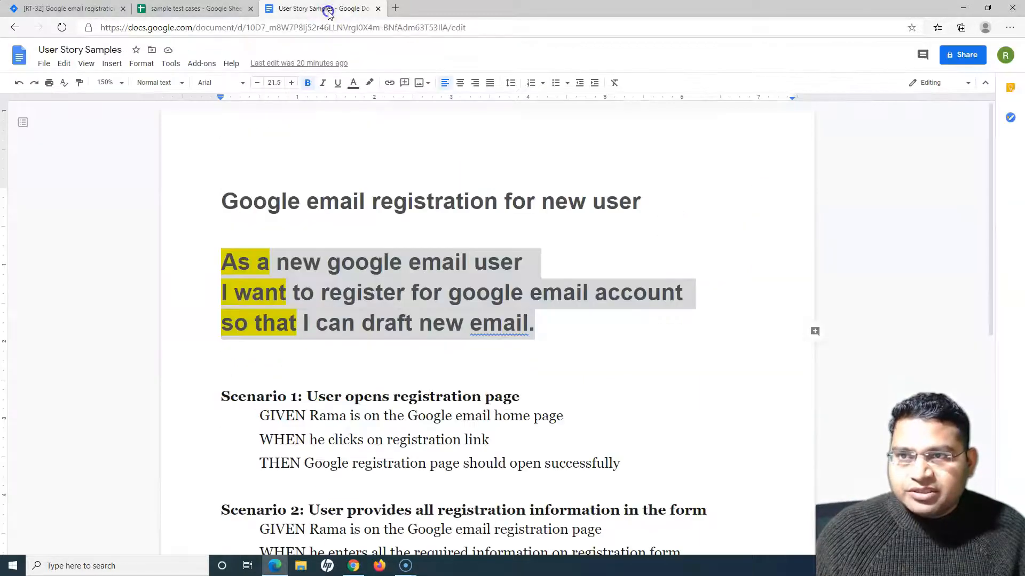
left_click(268, 379)
scroll(262, 392, "down", 3)
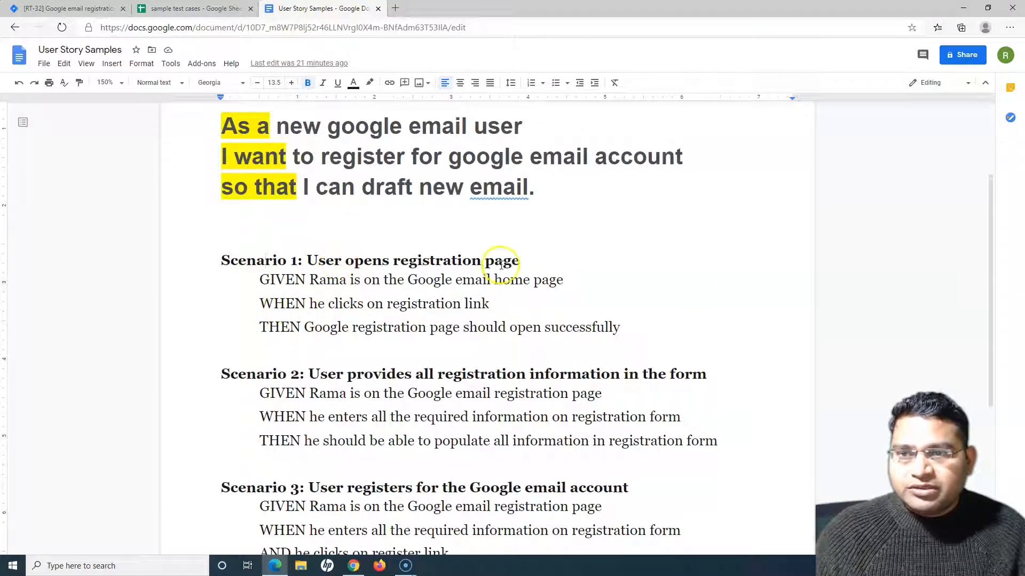
left_click(86, 7)
left_click(275, 338)
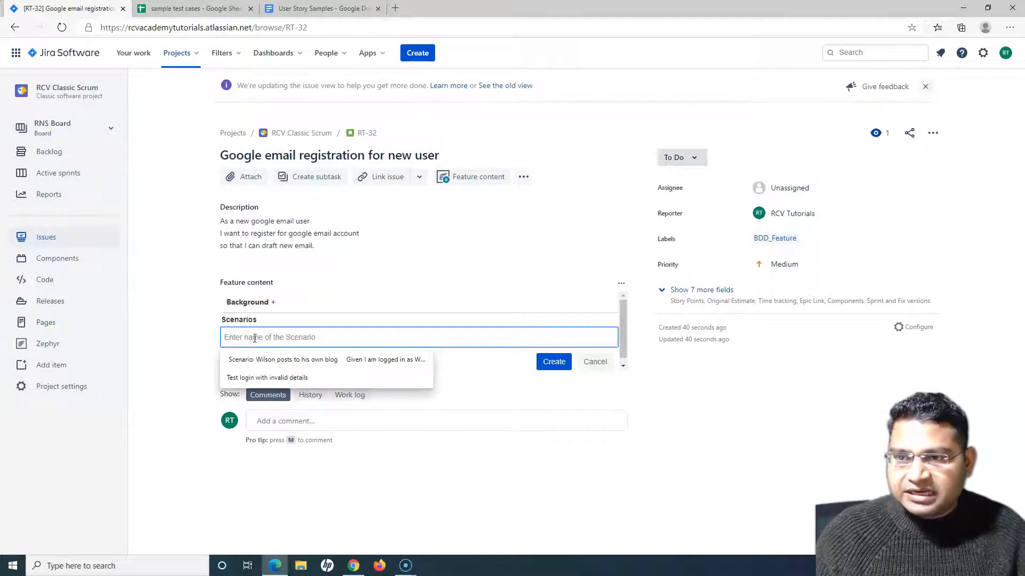
left_click(320, 8)
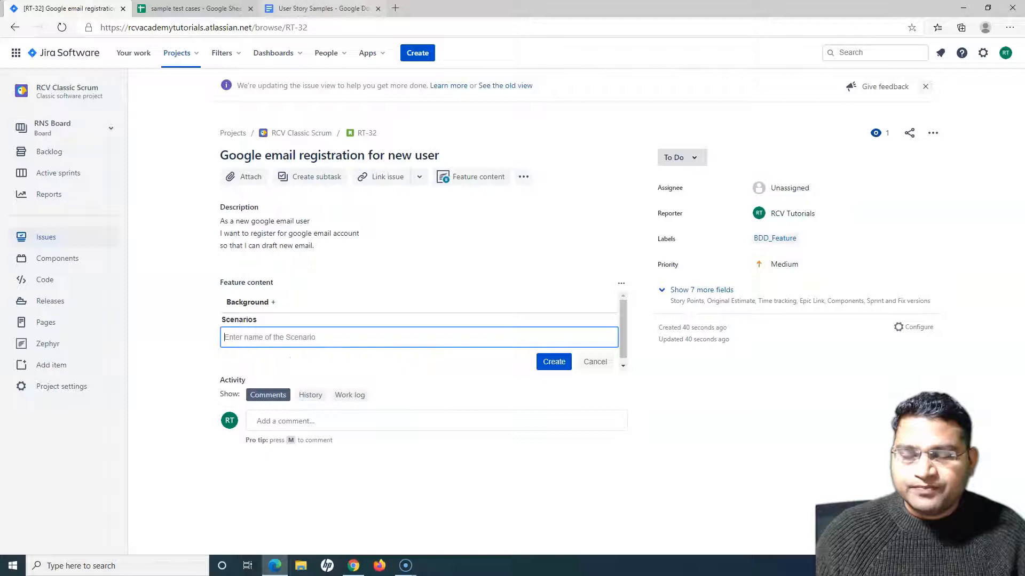
left_click_drag(313, 258, 520, 263)
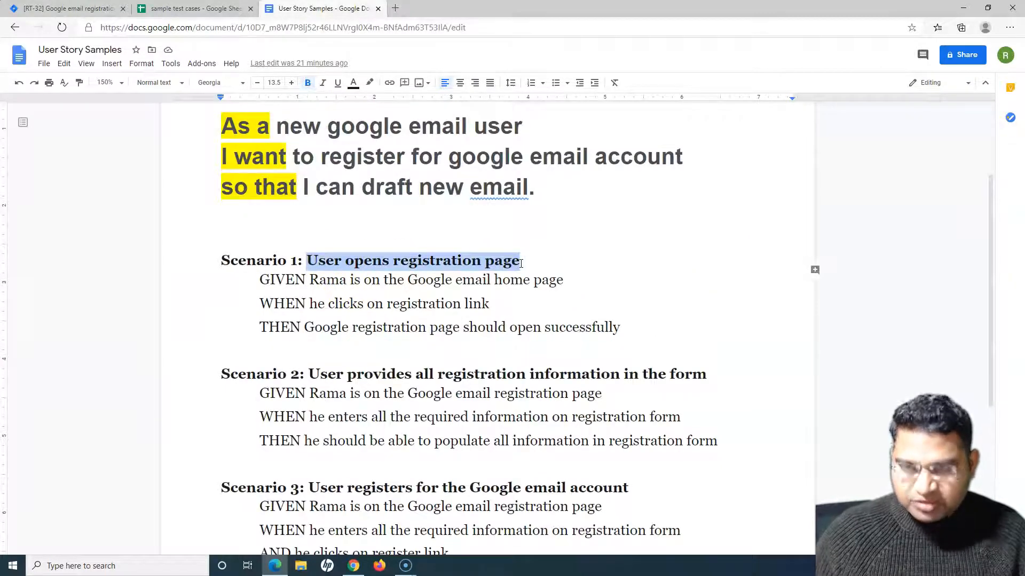
left_click(70, 8)
left_click(293, 339)
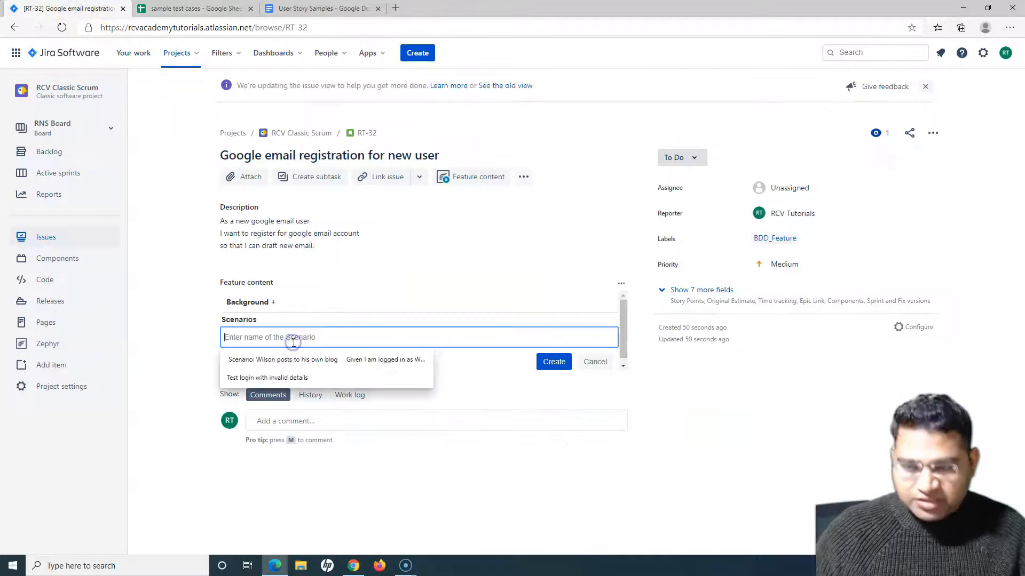
key("ctrl+v")
key("Return")
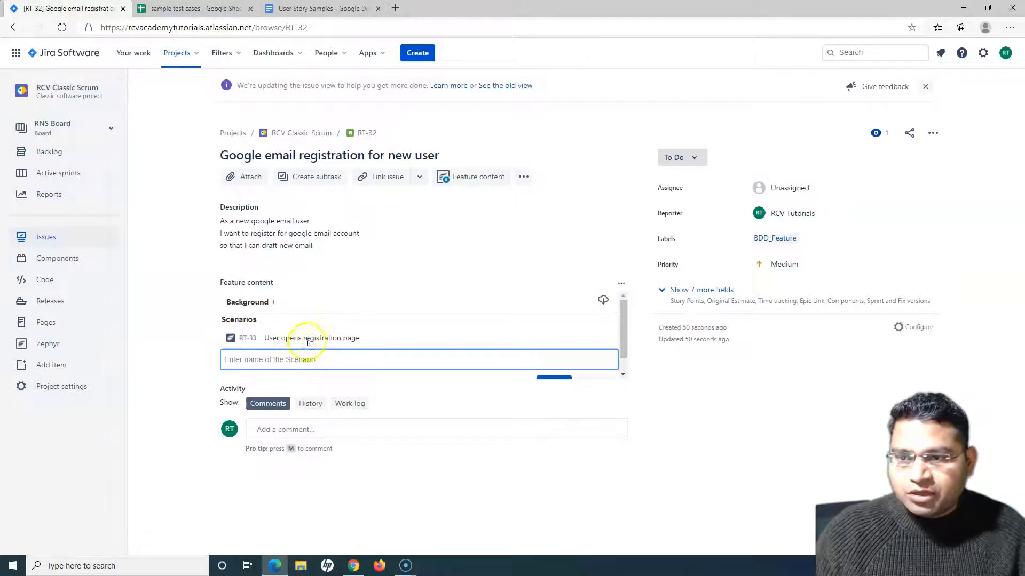
Create the scenarios "User provides all registration information in the form", "User registers for the Google email account" and "User drafts first email" from the document's titles
left_click(313, 8)
left_click(268, 361)
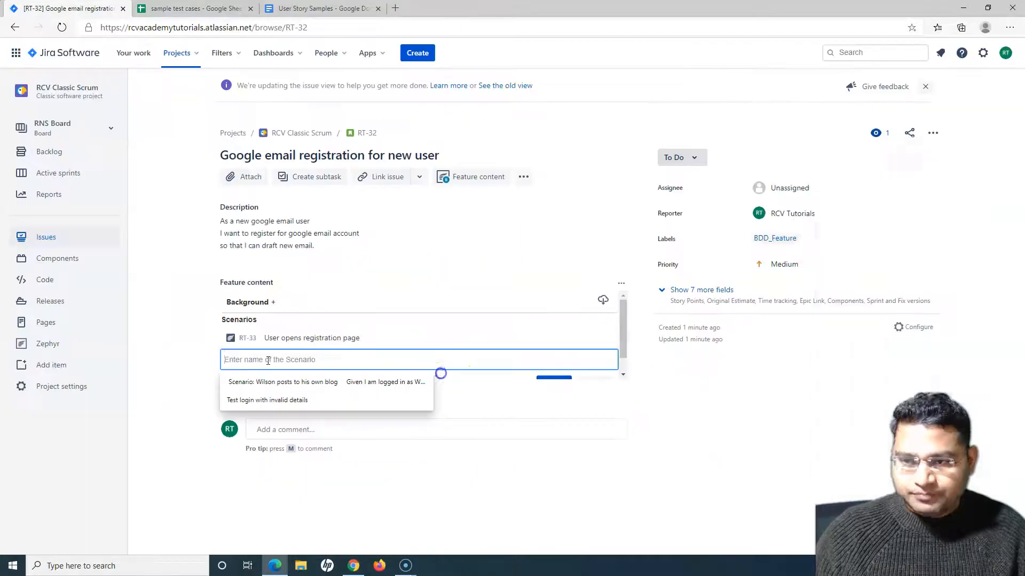
key("ctrl+v")
key("Return")
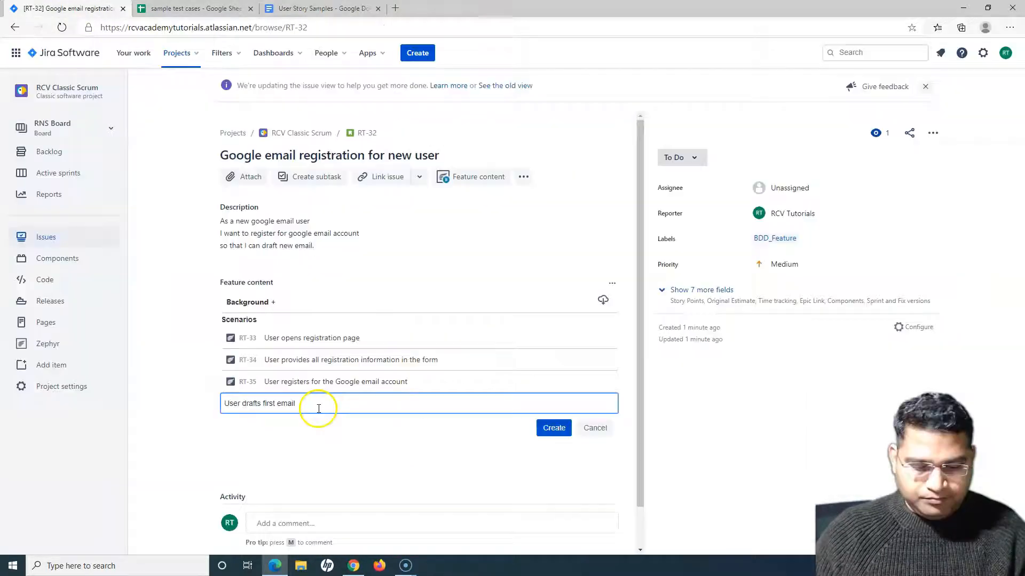
key("Return")
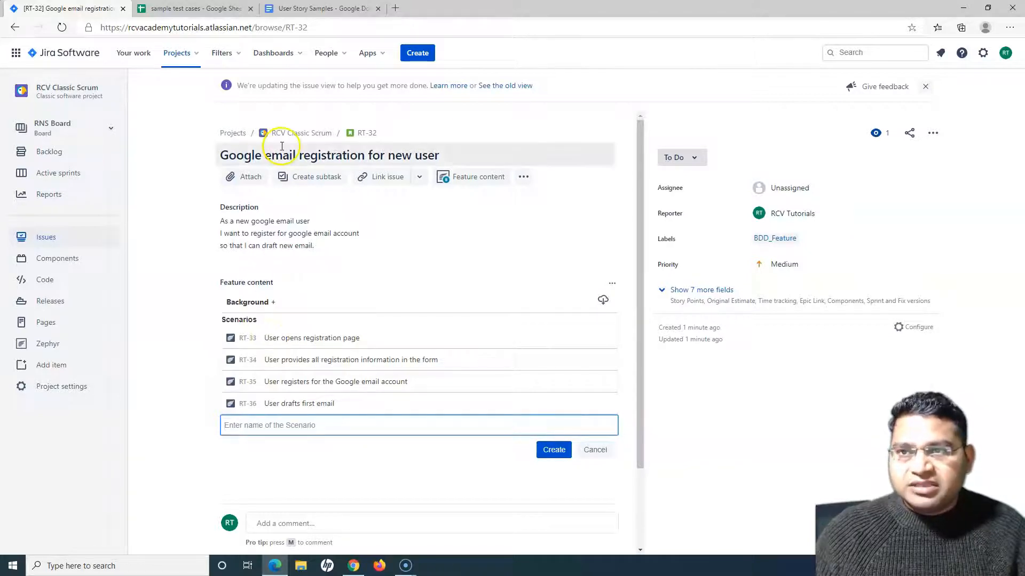
Check the scenario steps in the User Story Samples document and open the Test Details editor of scenario "User opens registration page" (RT-33)
left_click(320, 8)
left_click_drag(260, 227, 668, 297)
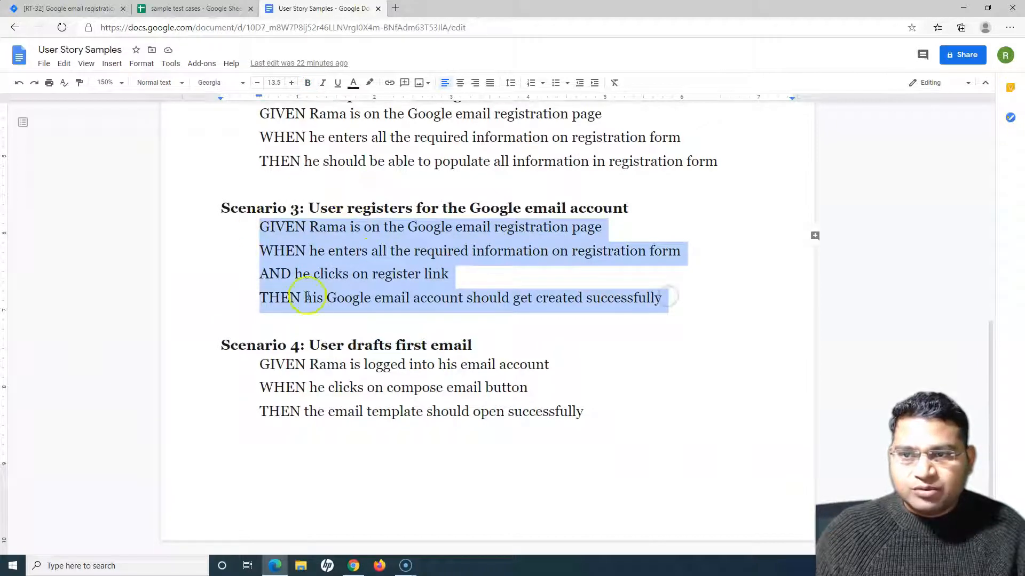
left_click(79, 11)
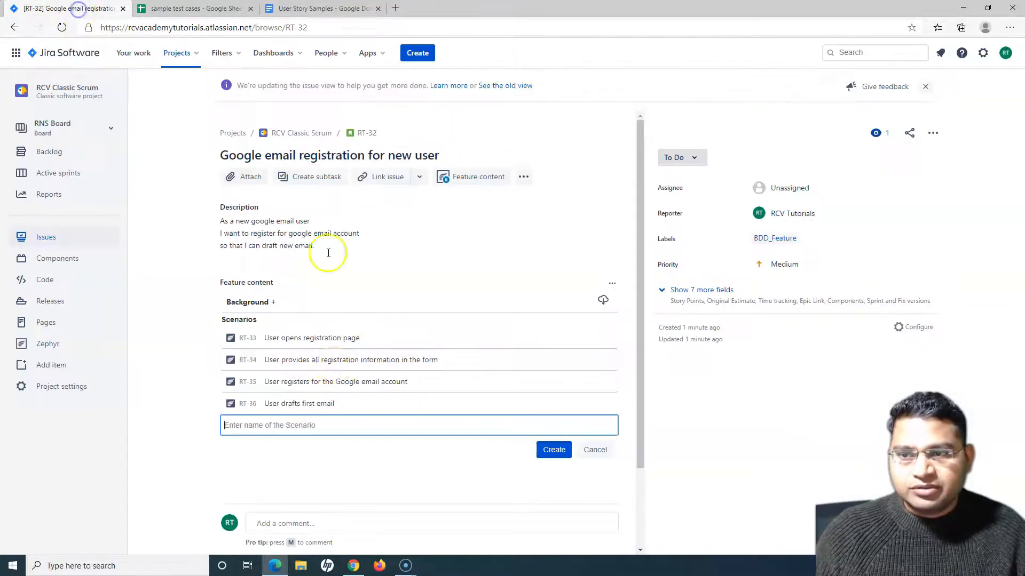
left_click(246, 338)
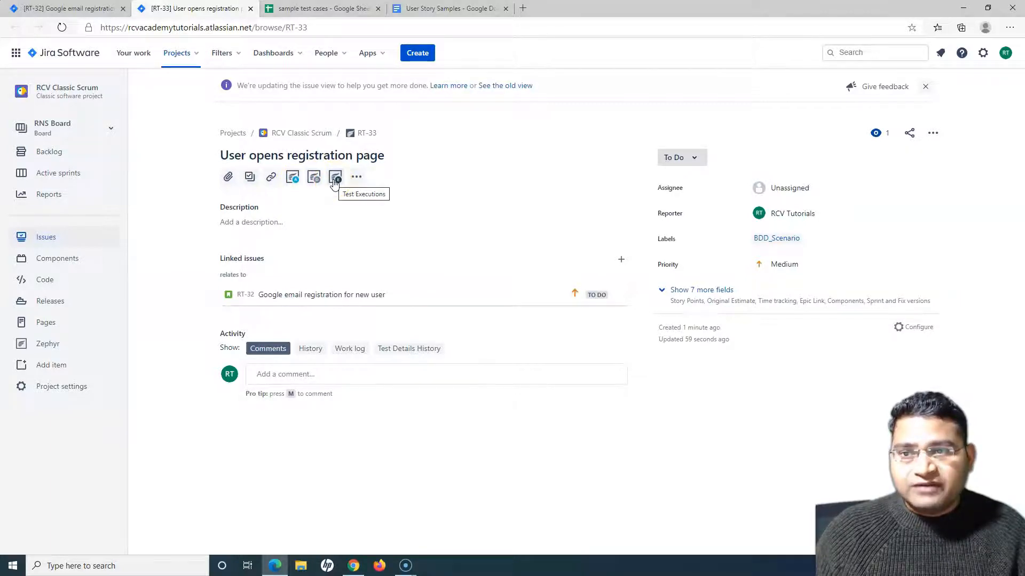
left_click(315, 182)
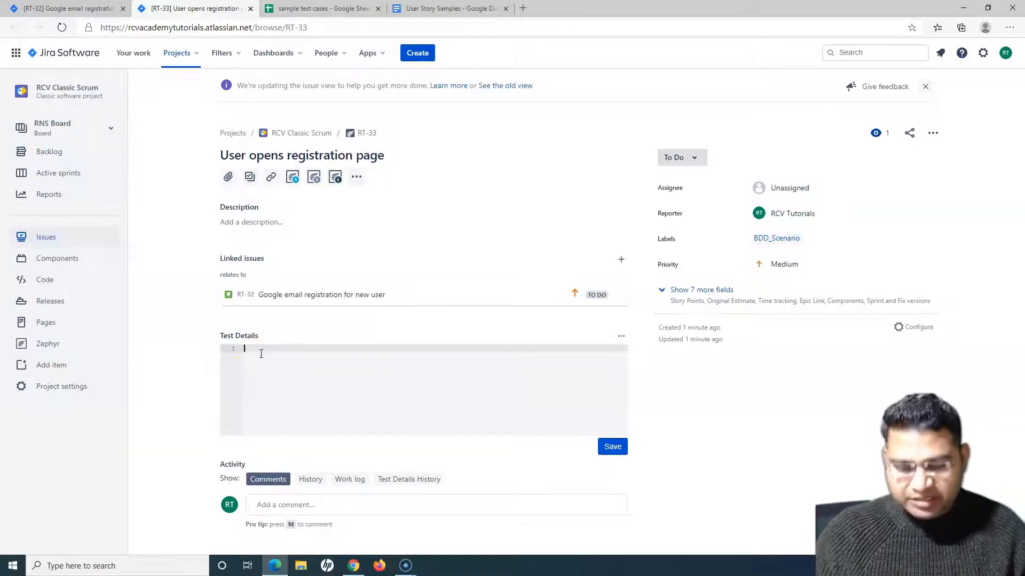
Copy Scenario 1's GIVEN, WHEN and THEN lines from the User Story Samples document into RT-33's Test Details, without a trailing blank line
type("Giv")
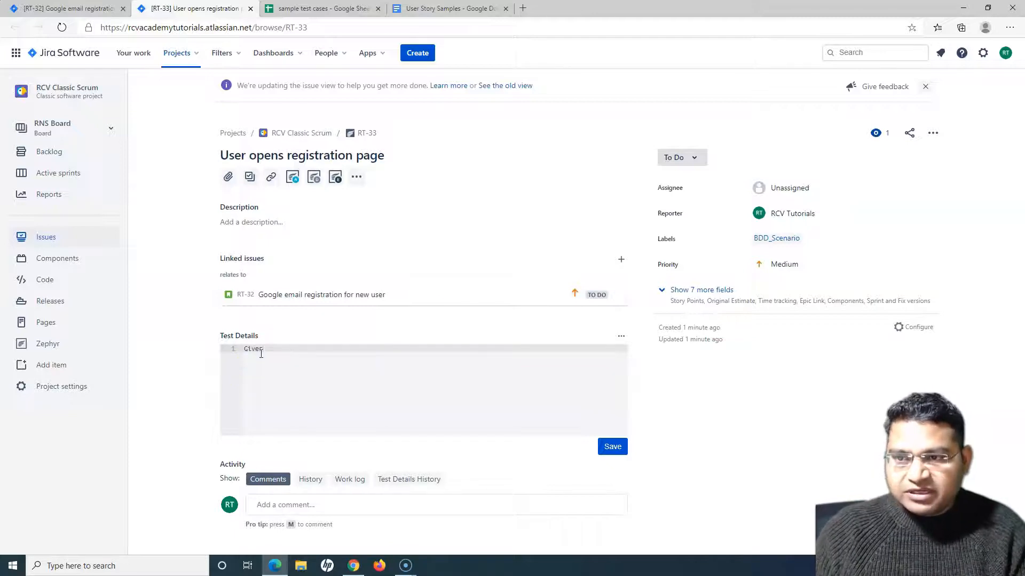
type("en")
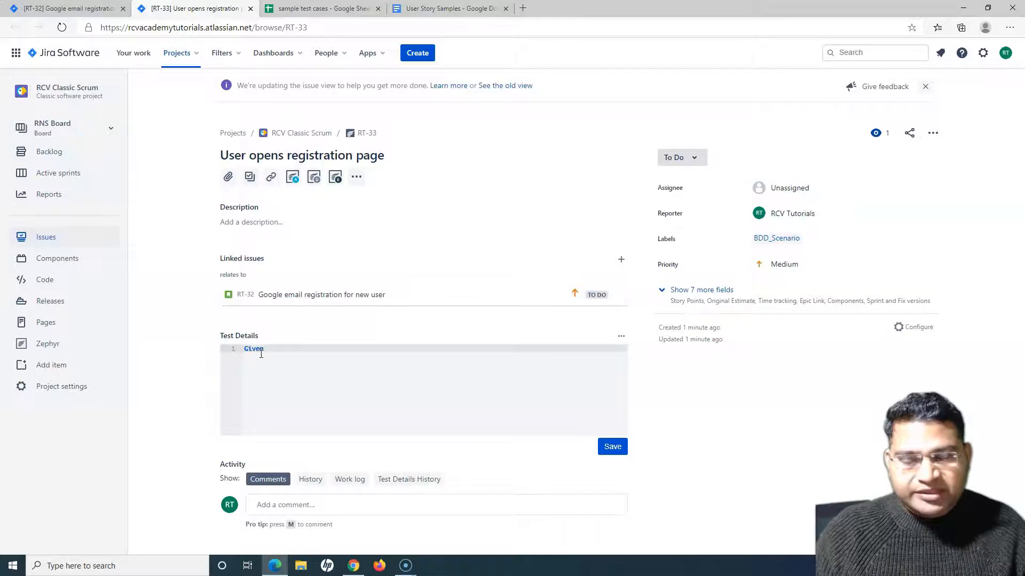
left_click(427, 8)
left_click(493, 340)
scroll(513, 345, "up", 8)
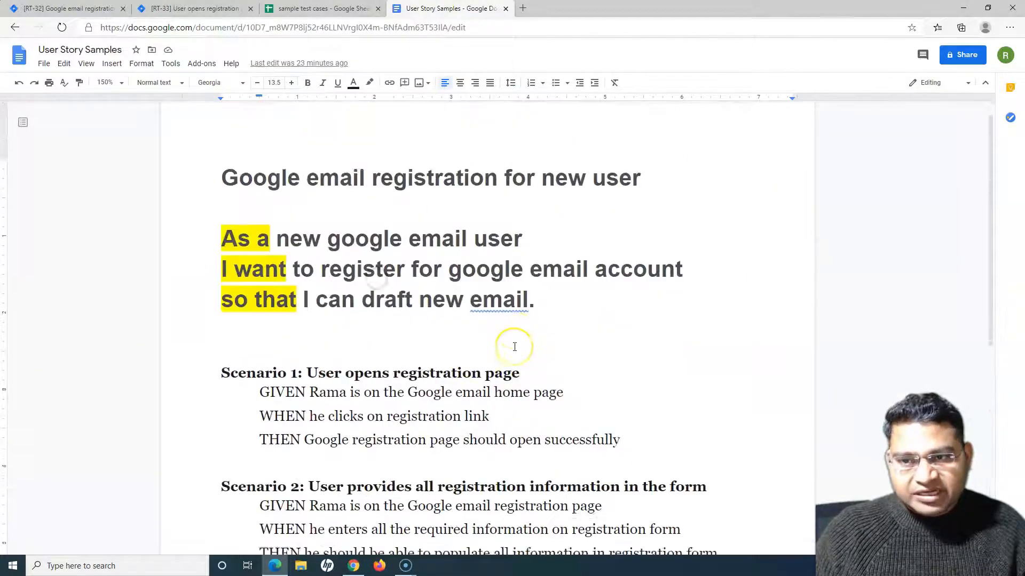
scroll(515, 347, "down", 4)
left_click_drag(260, 212, 622, 257)
key("ctrl+c")
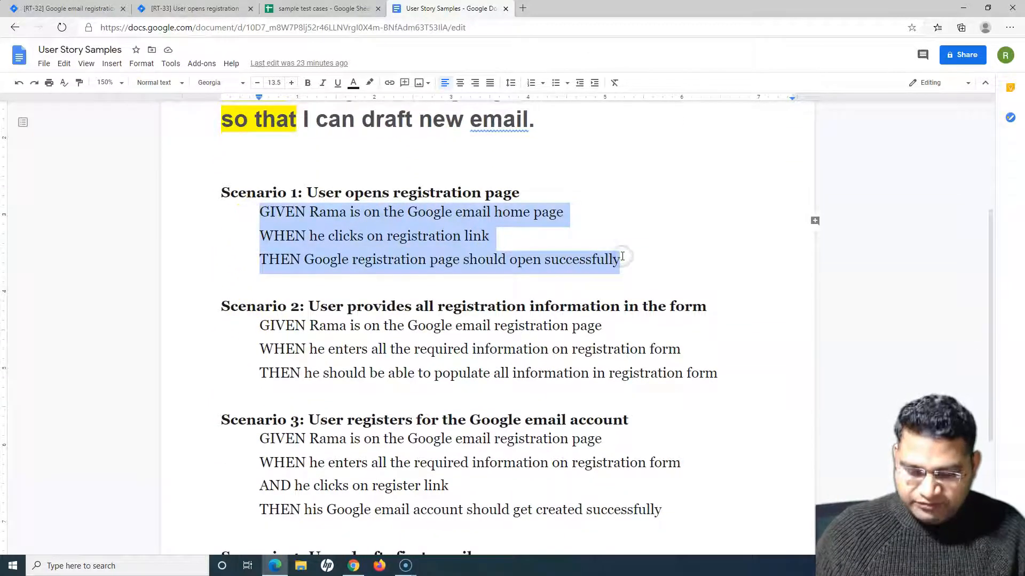
left_click(69, 8)
key("ctrl+Tab")
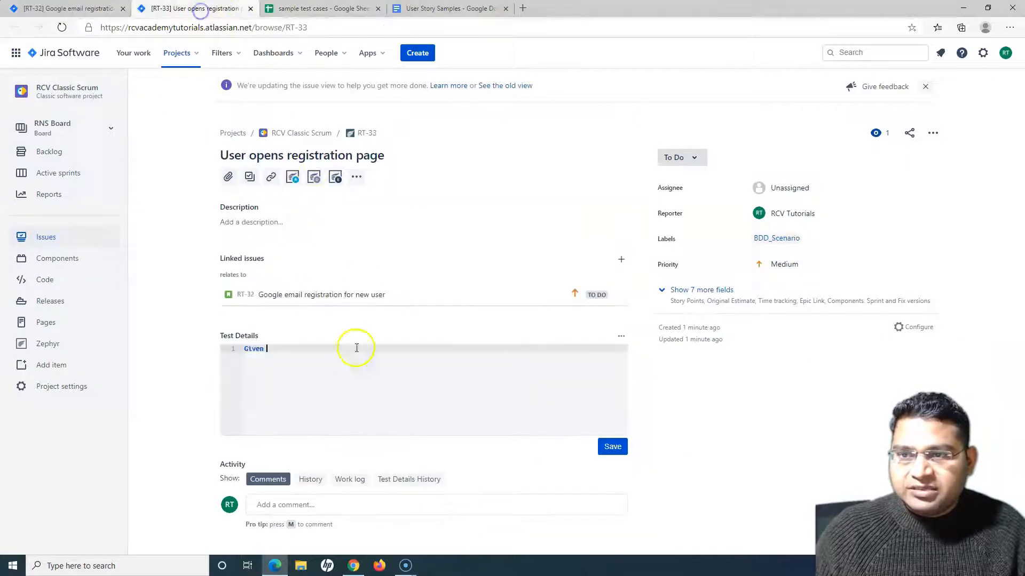
left_click_drag(301, 358, 244, 349)
key("ctrl+v")
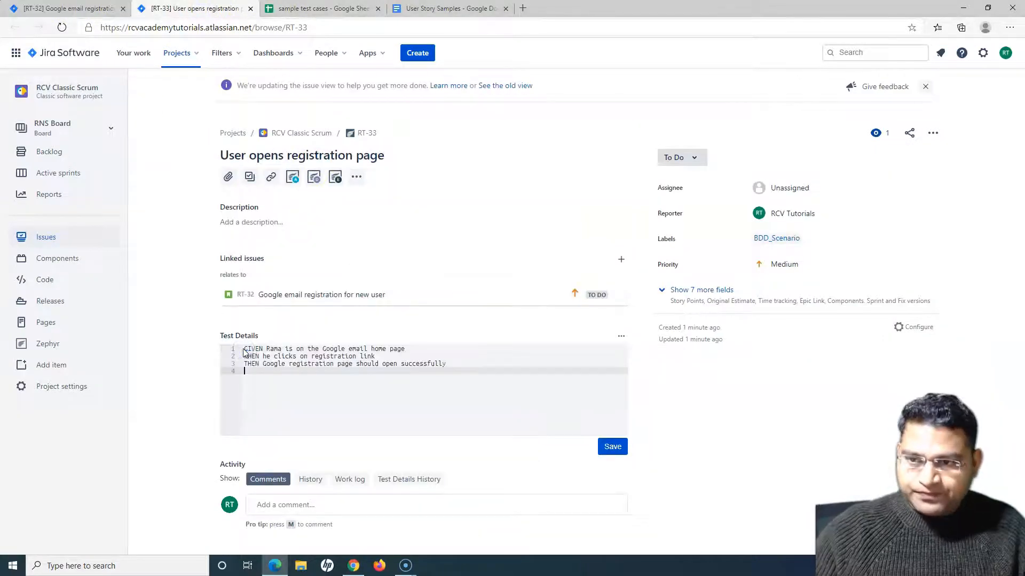
key("BackSpace")
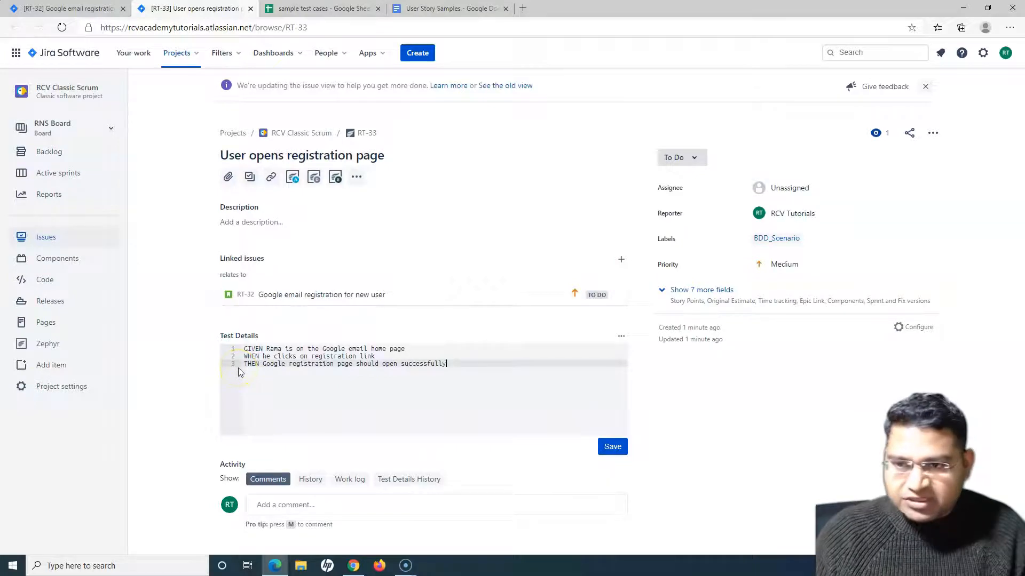
Rewrite the uppercase GIVEN keyword in the first line of the Test Details as "Given"
left_click(266, 349)
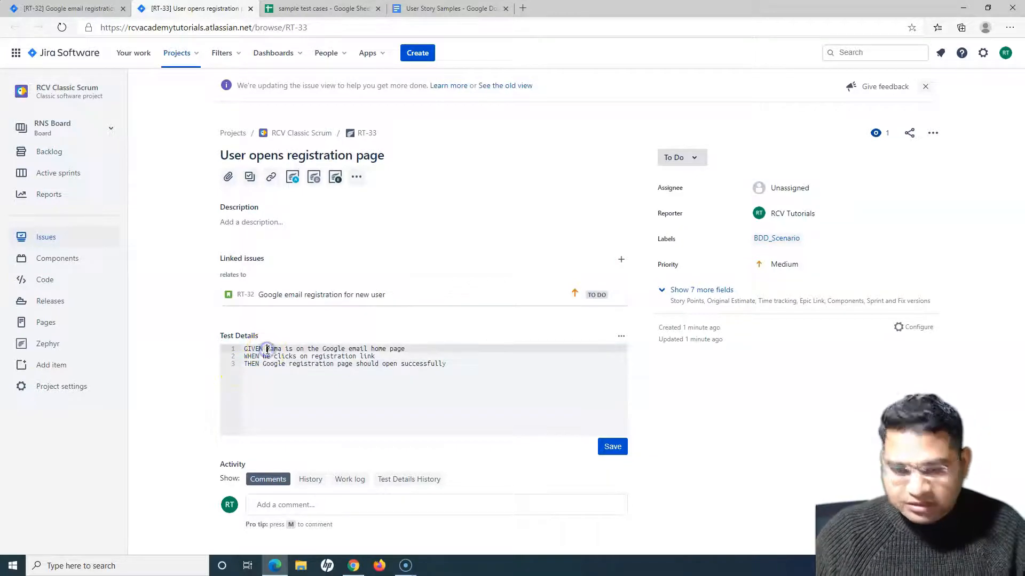
key("BackSpace")
key("BackSpace")
key("BackSpace")
key("BackSpace")
key("BackSpace")
key("BackSpace")
type("Gi")
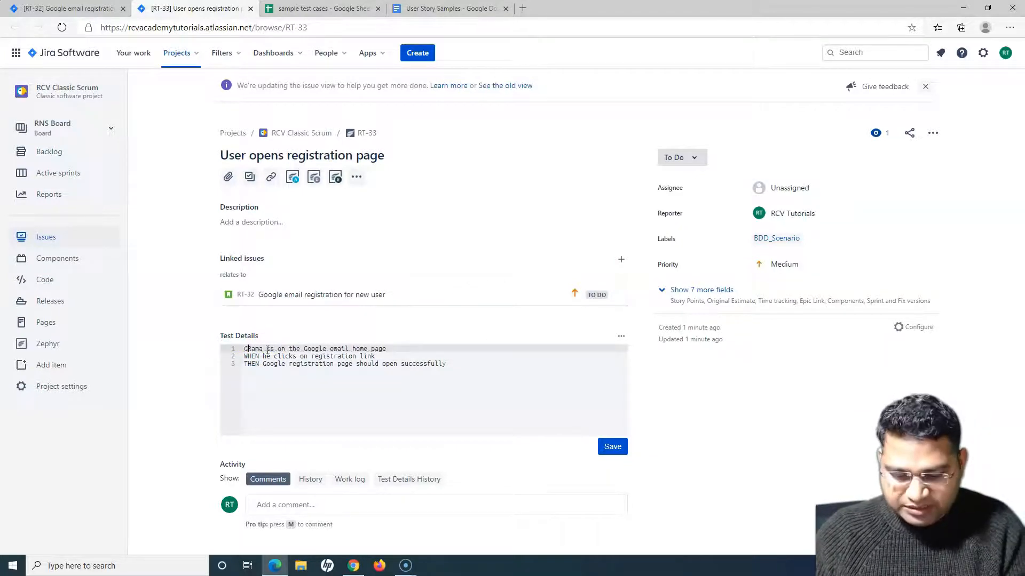
key("BackSpace")
key("BackSpace")
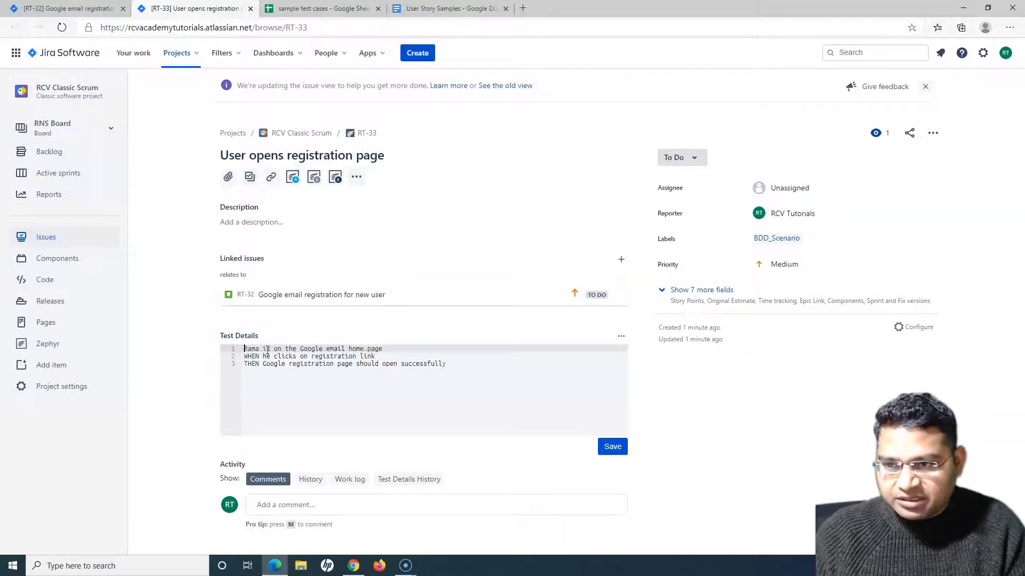
type("Give")
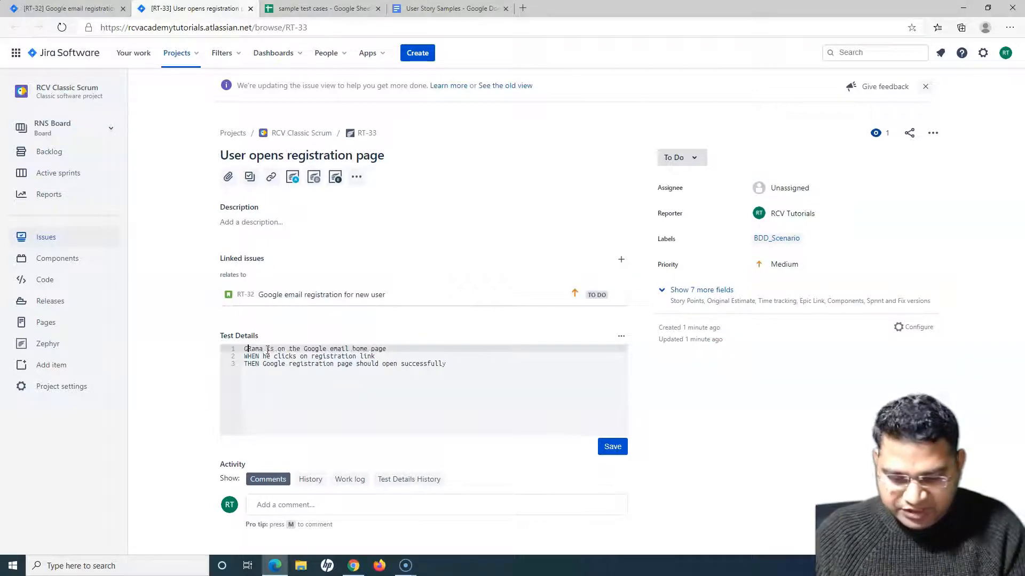
type("n")
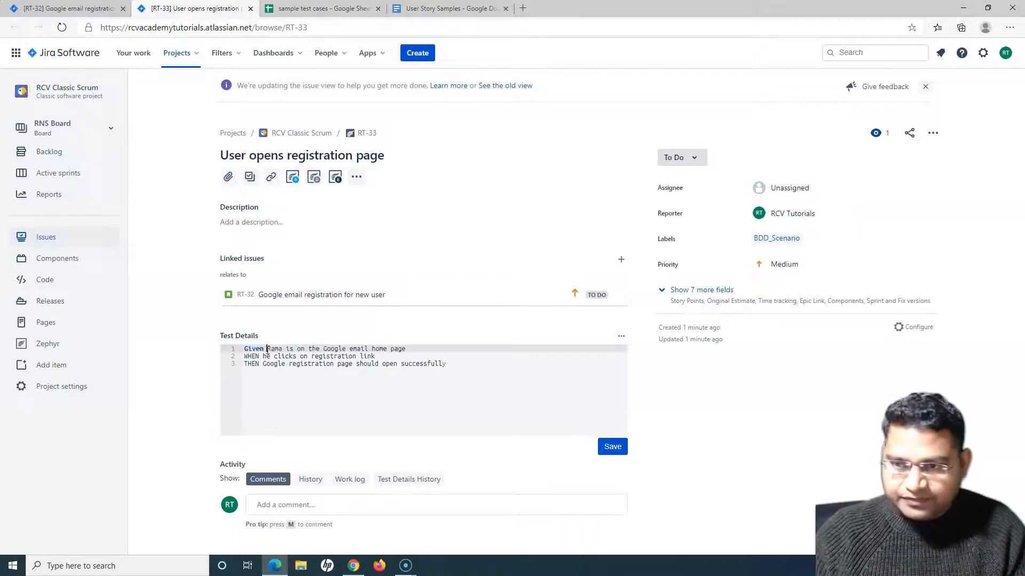
Rewrite the uppercase WHEN and THEN keywords in the second and third lines of the Test Details as "When" and "Then"
triple_click(244, 352)
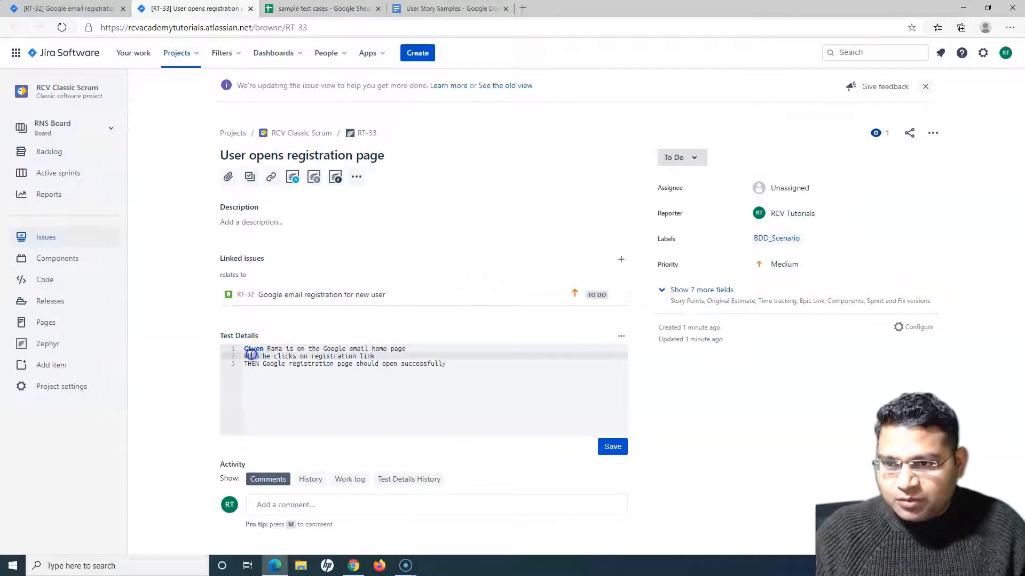
left_click(246, 357)
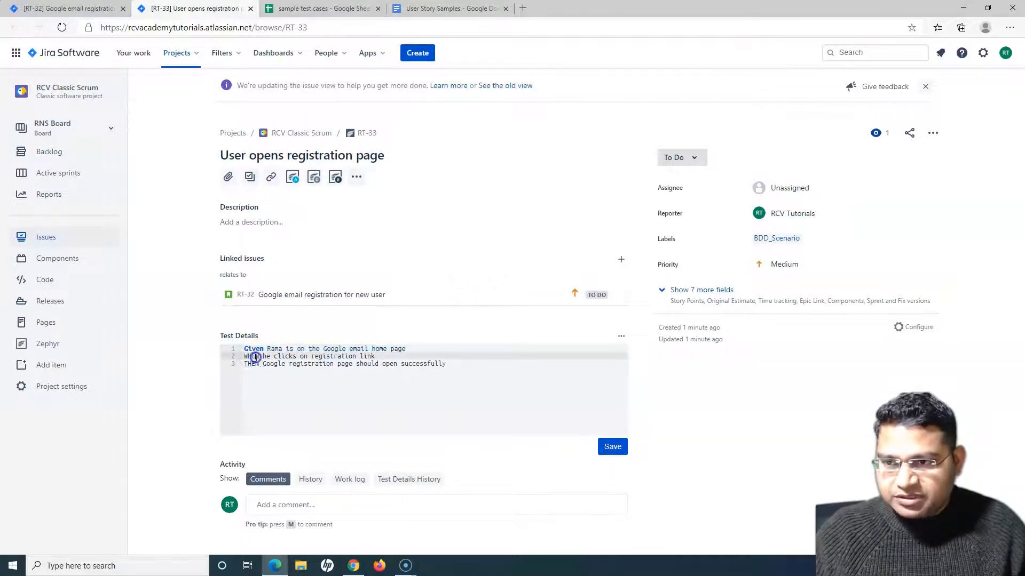
left_click(260, 357)
key("BackSpace")
key("BackSpace")
key("BackSpace")
type("hen")
left_click(259, 364)
key("BackSpace")
key("BackSpace")
key("BackSpace")
type("hen")
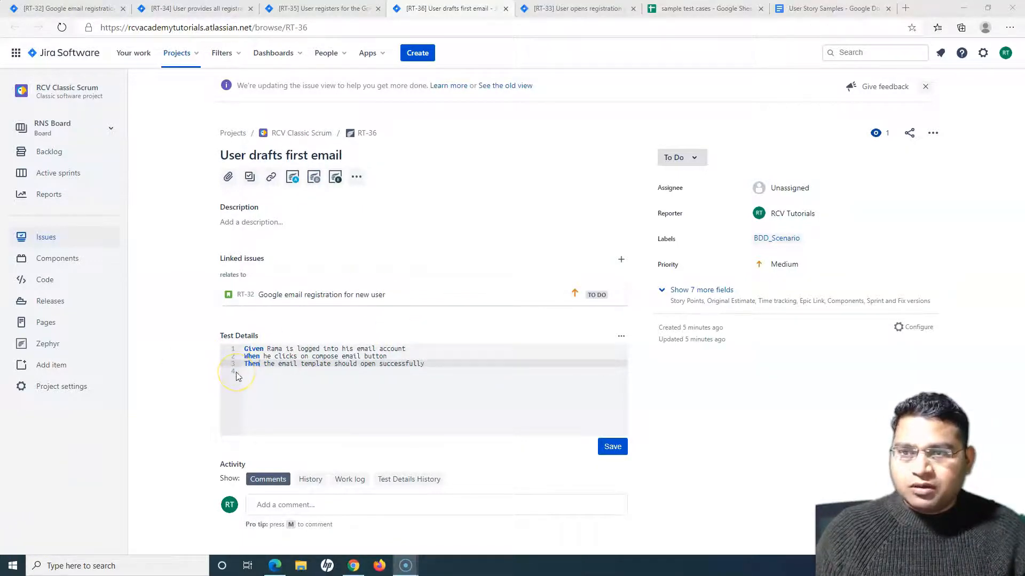
Review the Given/When/Then lines of Scenario 1 in the User Story Samples document
left_click(805, 10)
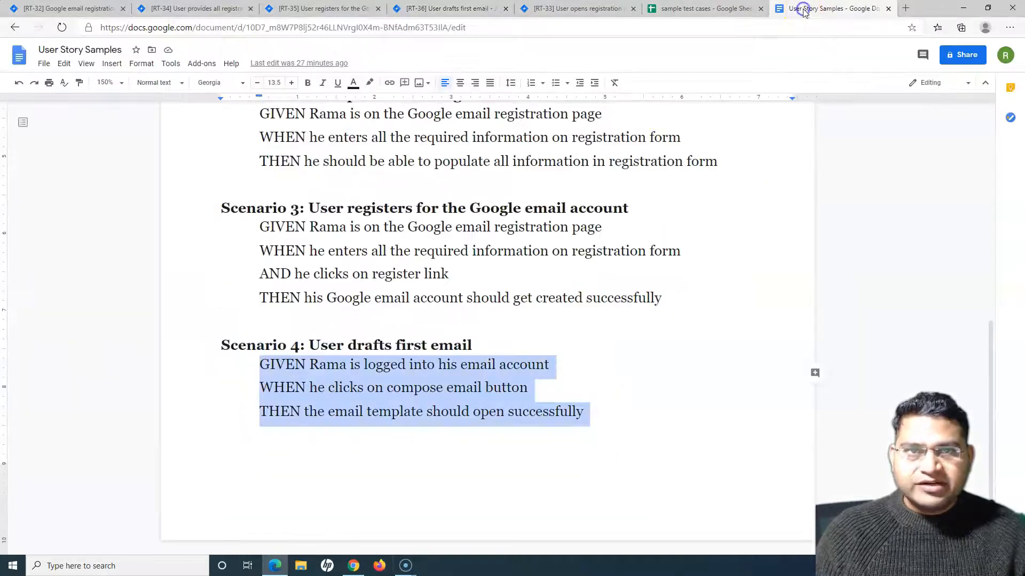
left_click(310, 274)
scroll(320, 320, "up", 5)
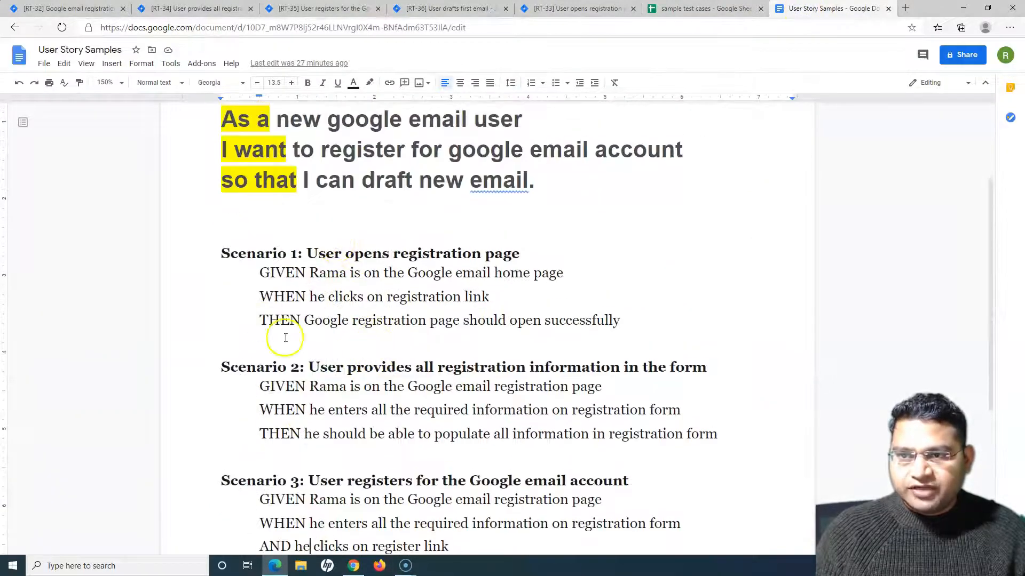
left_click_drag(259, 272, 462, 321)
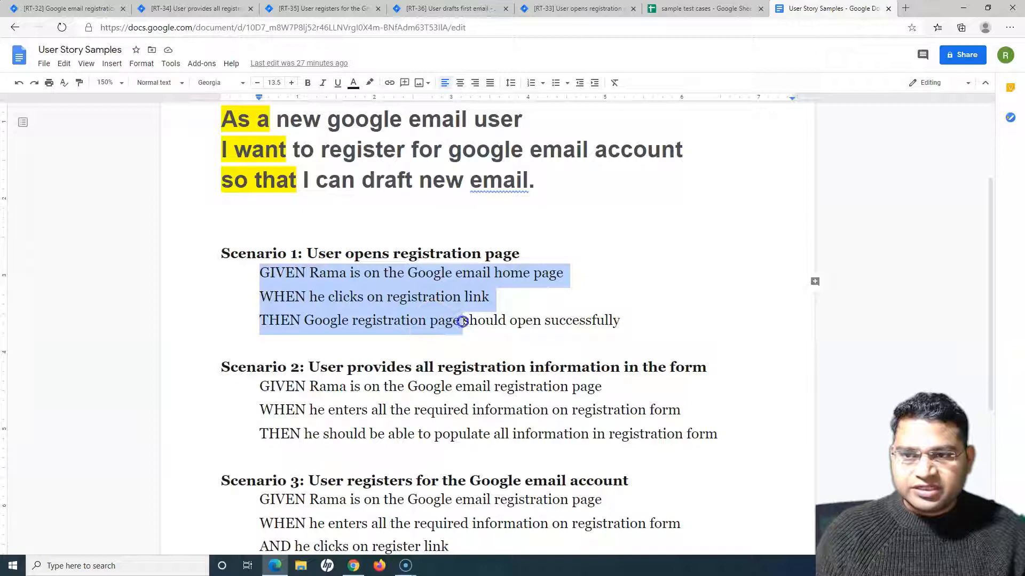
Reload the Jira story "Google email registration for new user" and review its linked issues and feature content scenarios
left_click(88, 9)
left_click(339, 28)
key("Return")
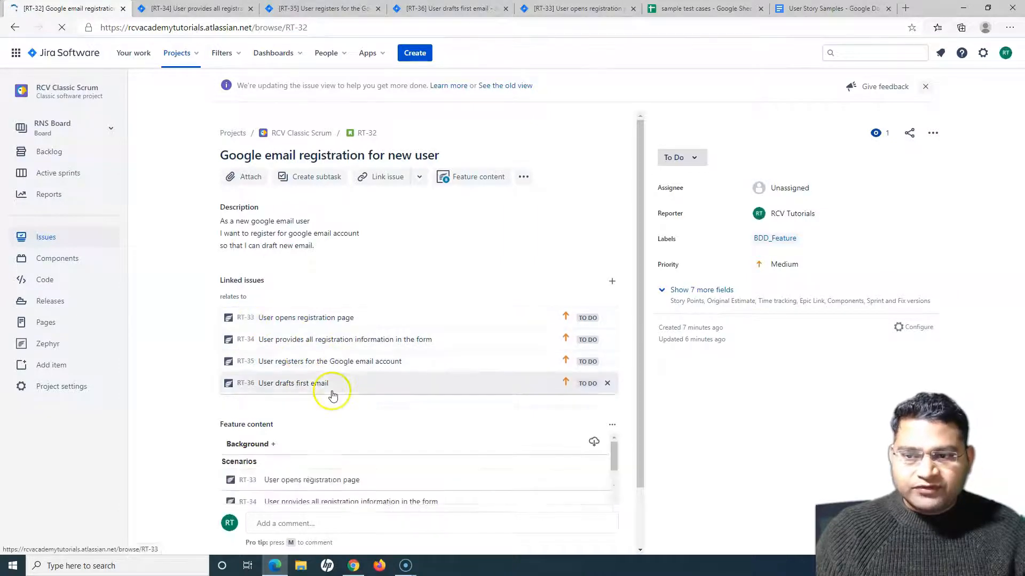
scroll(332, 395, "down", 1)
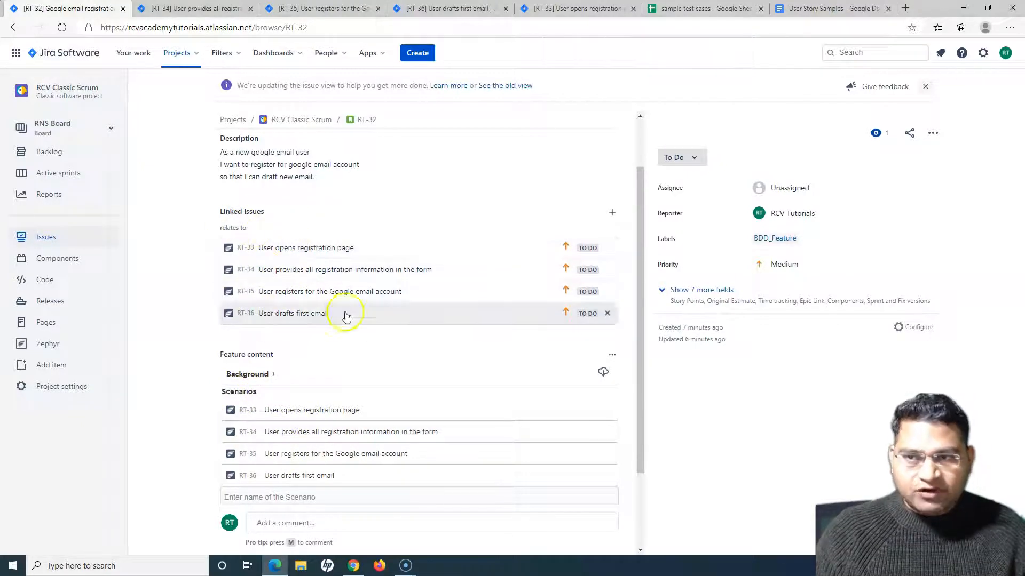
scroll(294, 277, "down", 1)
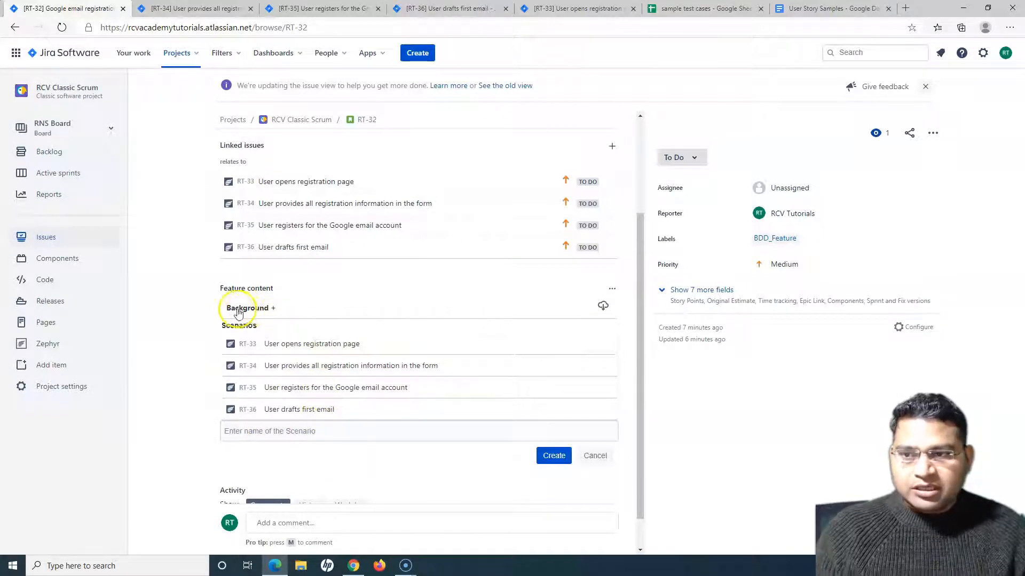
Expand the Background section of the story's feature content and review its editor alongside the scenarios, description and linked issues
left_click(271, 309)
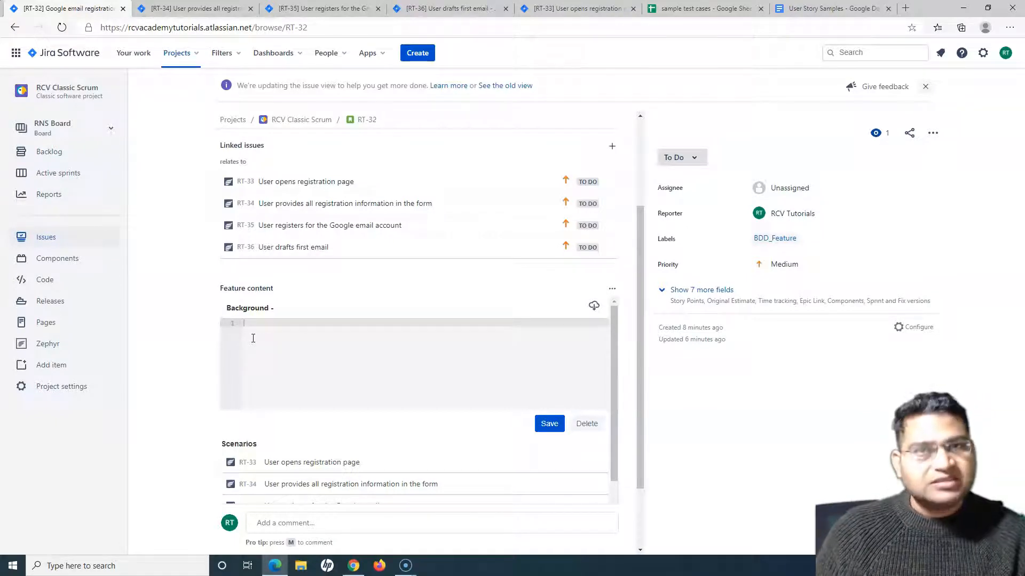
scroll(261, 448, "down", 2)
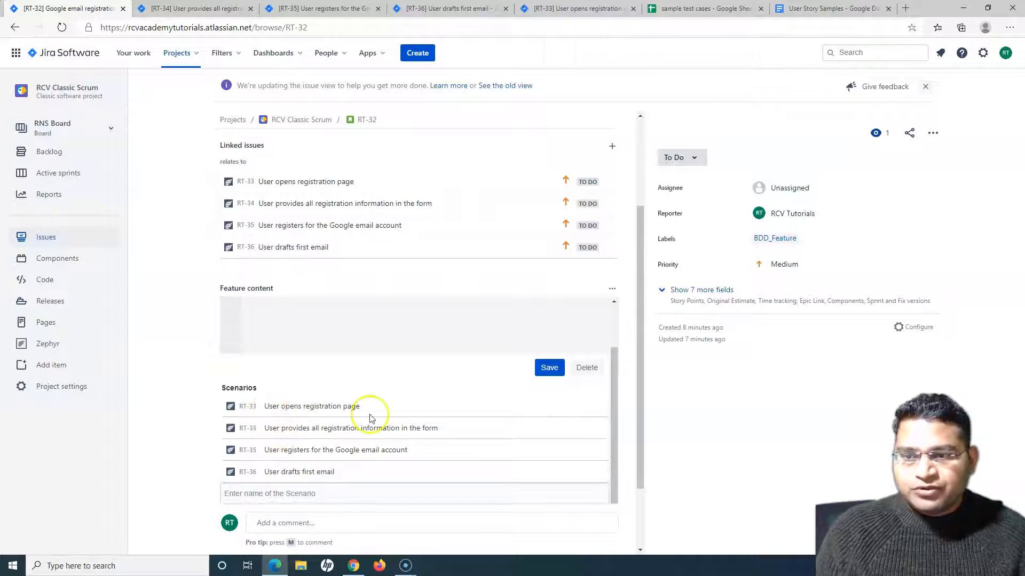
left_click(277, 347)
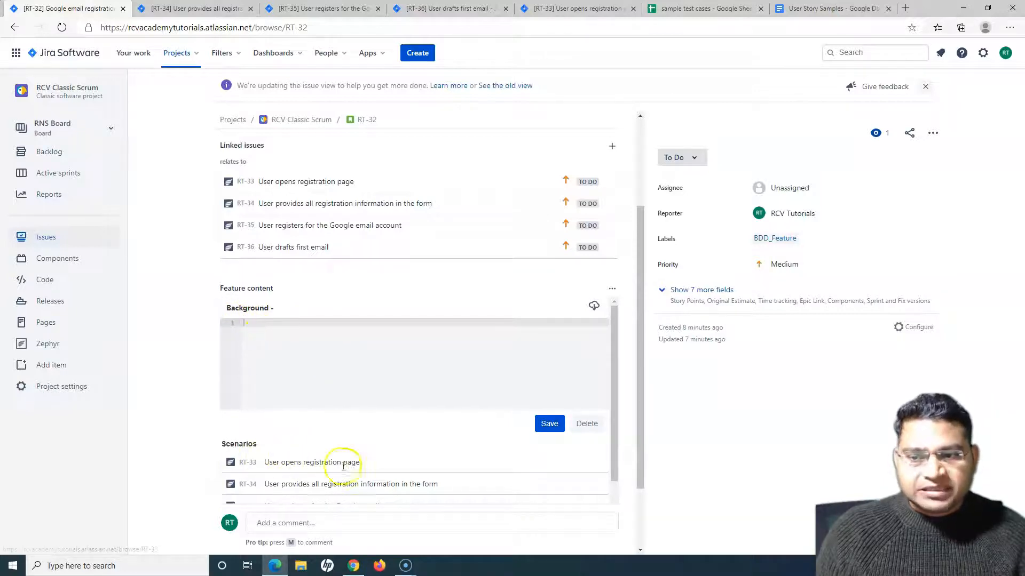
scroll(367, 465, "down", 1)
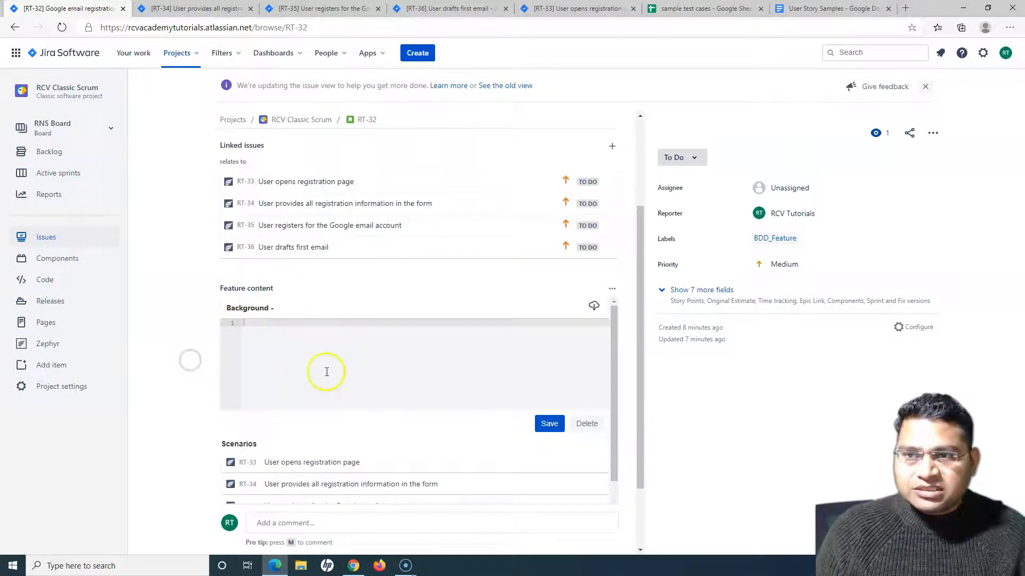
scroll(327, 371, "up", 3)
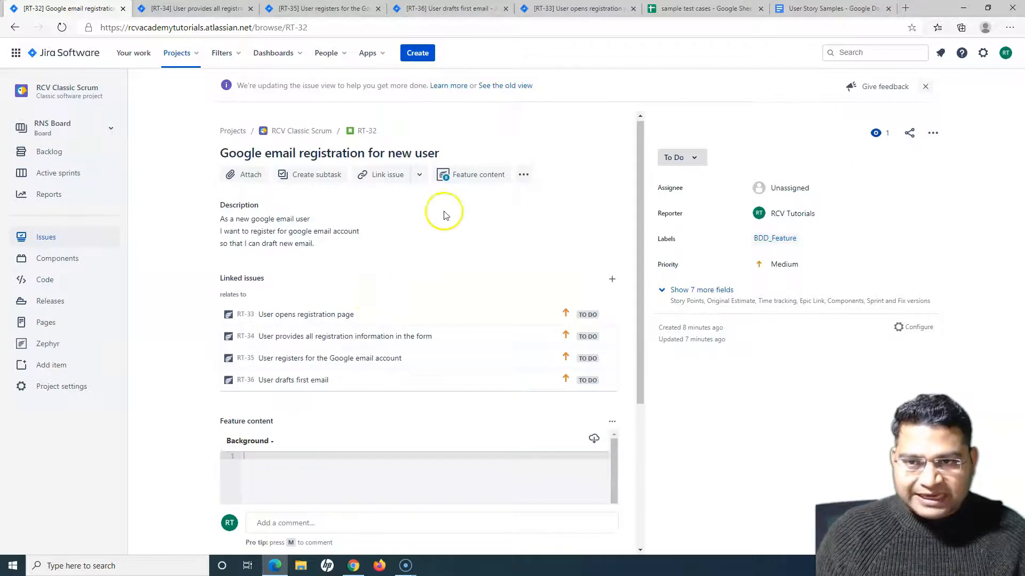
scroll(416, 381, "down", 2)
scroll(416, 382, "down", 3)
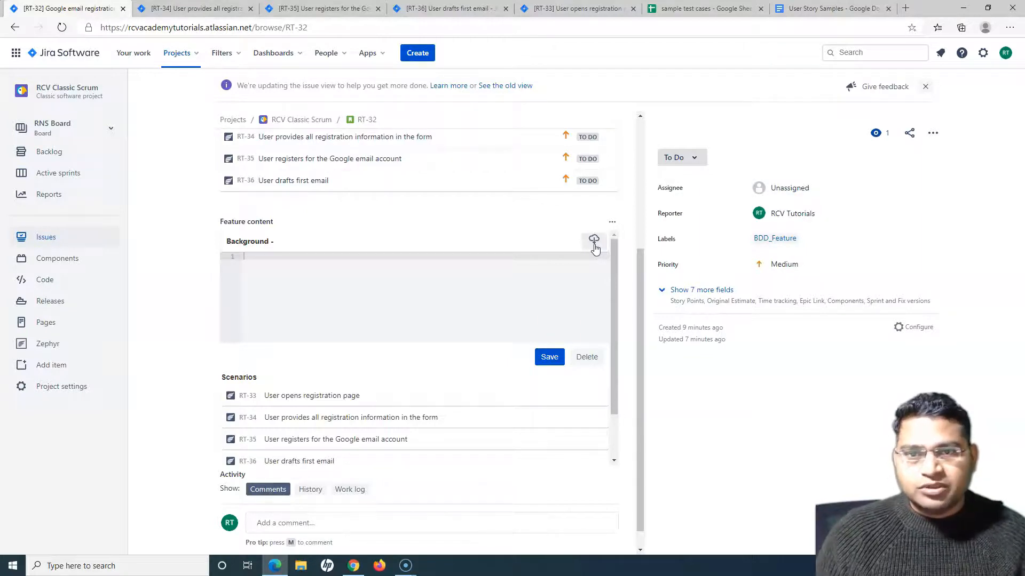
scroll(514, 389, "up", 4)
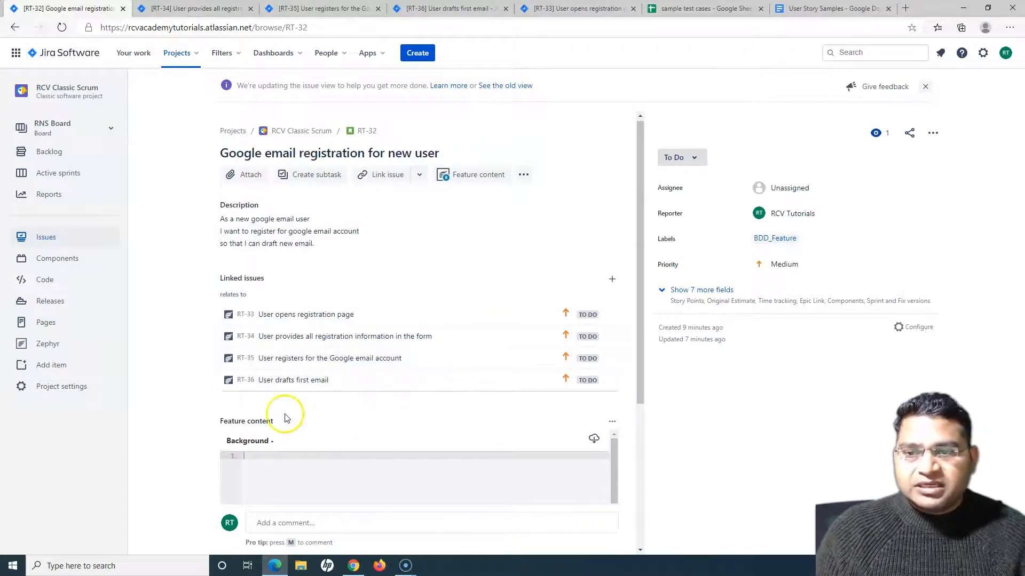
scroll(393, 416, "down", 2)
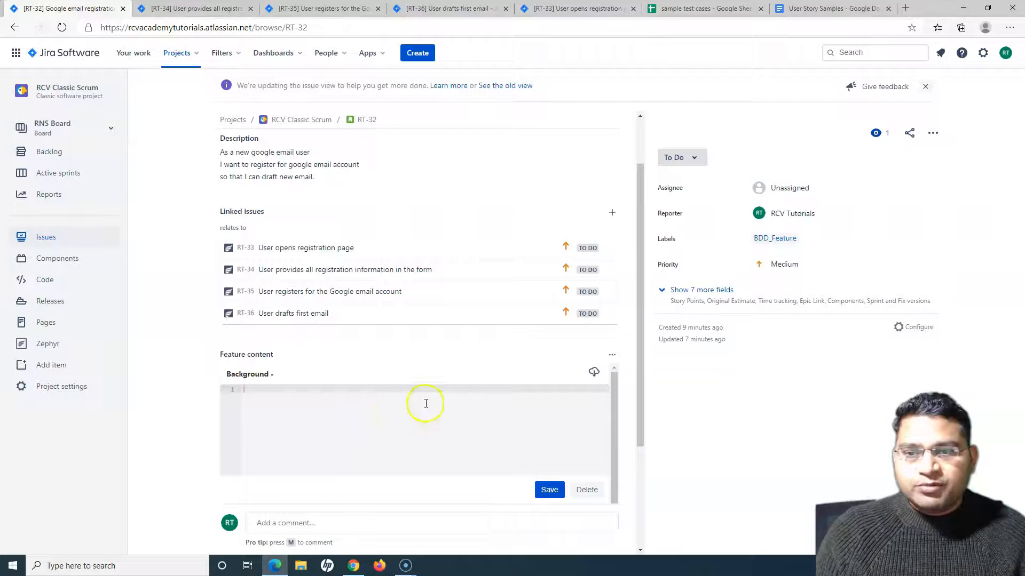
Download the story's feature content as RT-32.feature and open the file in a maximized Notepad window
left_click(595, 380)
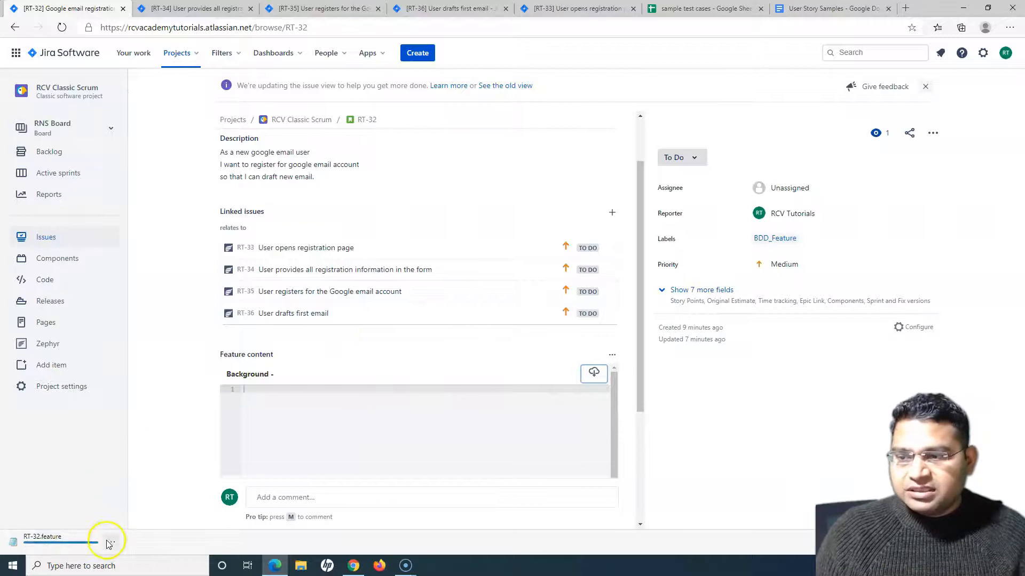
left_click(109, 544)
left_click(153, 410)
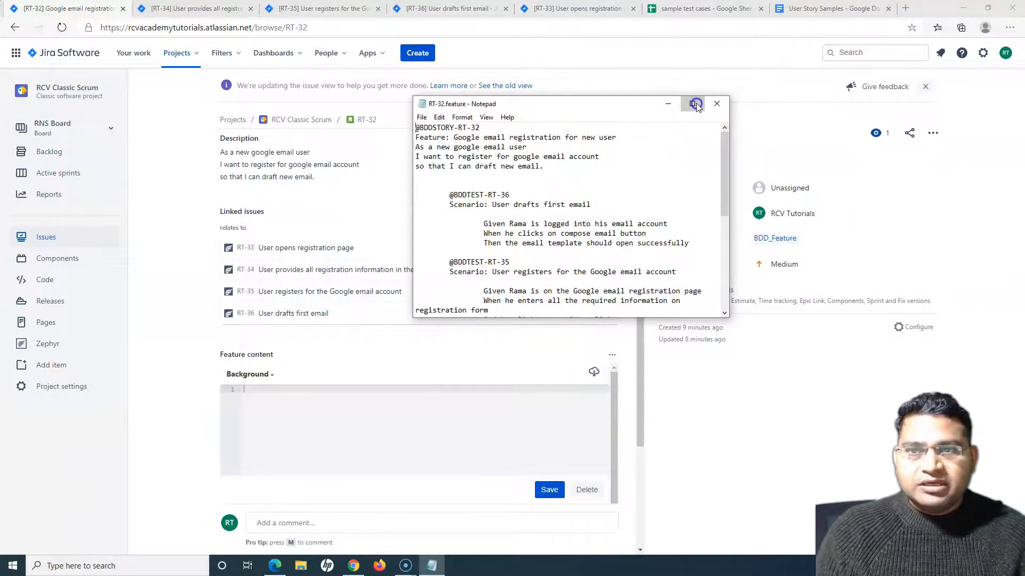
left_click(695, 105)
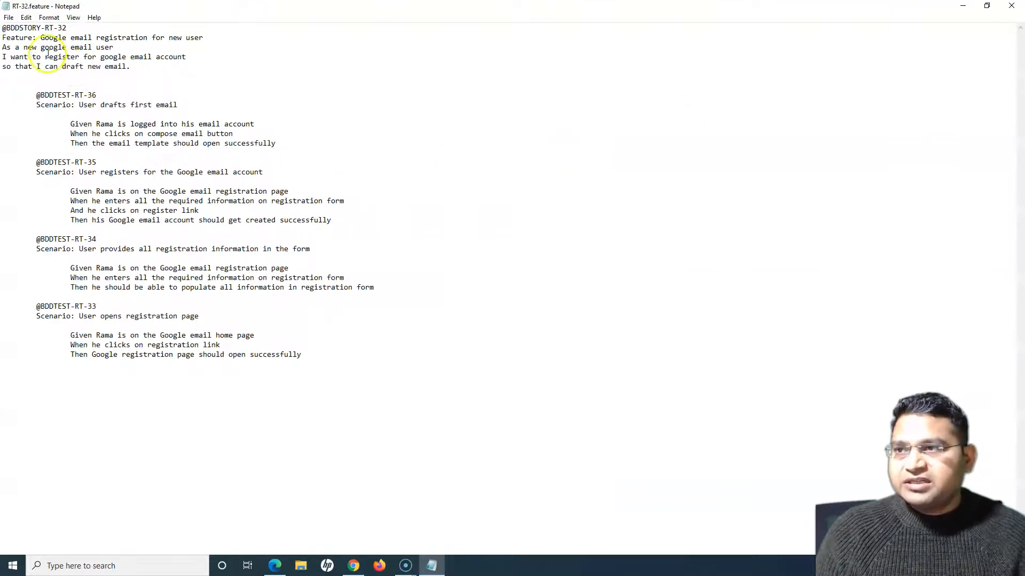
Examine the feature file's story tag, test tags and Given/When/Then scenarios, then minimize Notepad to return to the Jira story
left_click_drag(4, 29, 67, 28)
left_click(47, 36)
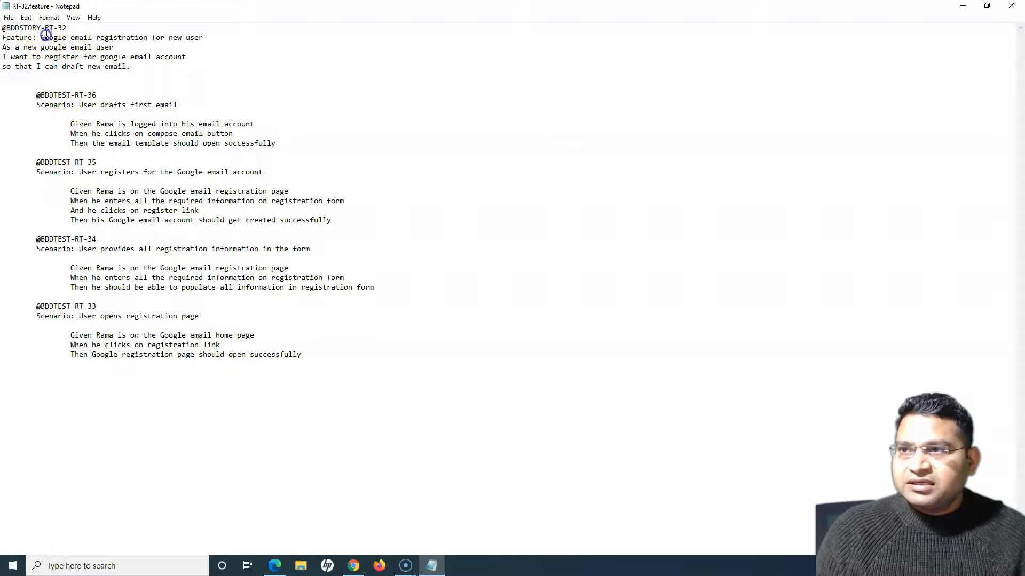
left_click_drag(75, 28, 32, 29)
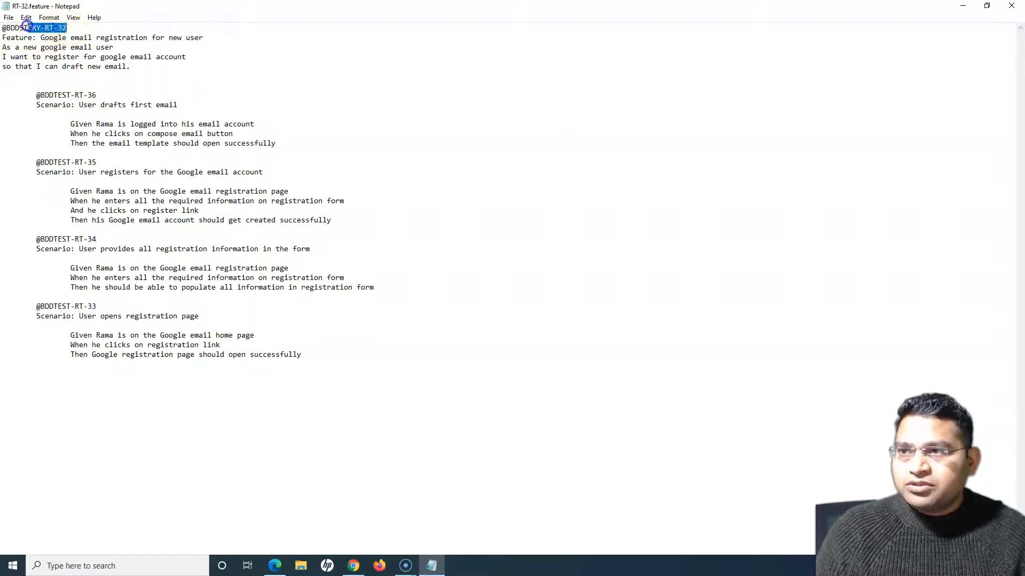
left_click_drag(71, 95, 83, 94)
left_click(99, 95)
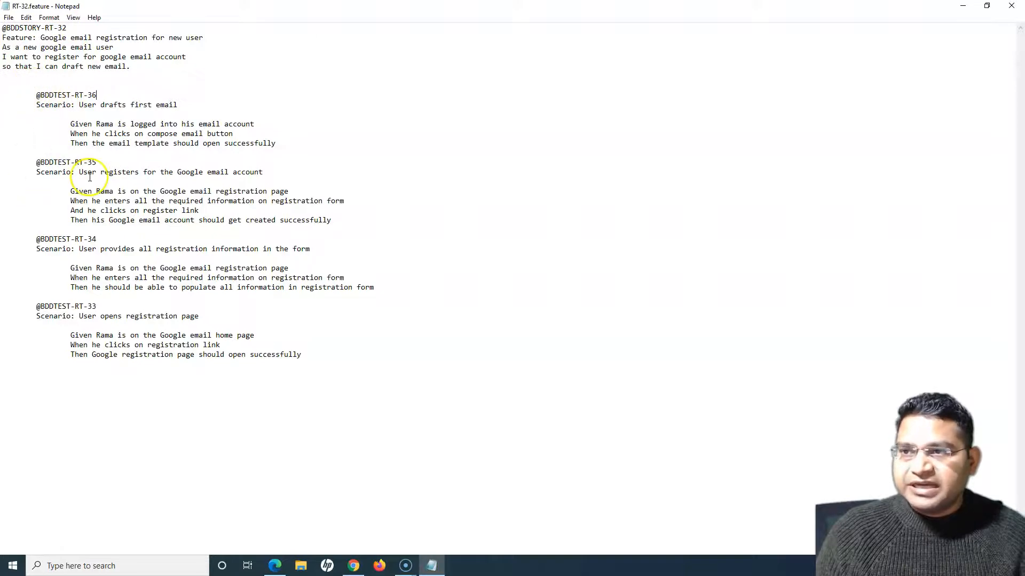
mouse_move(320, 355)
left_mouse_down()
mouse_move(69, 324)
mouse_move(301, 355)
left_mouse_up()
left_click(80, 270)
left_click(331, 357)
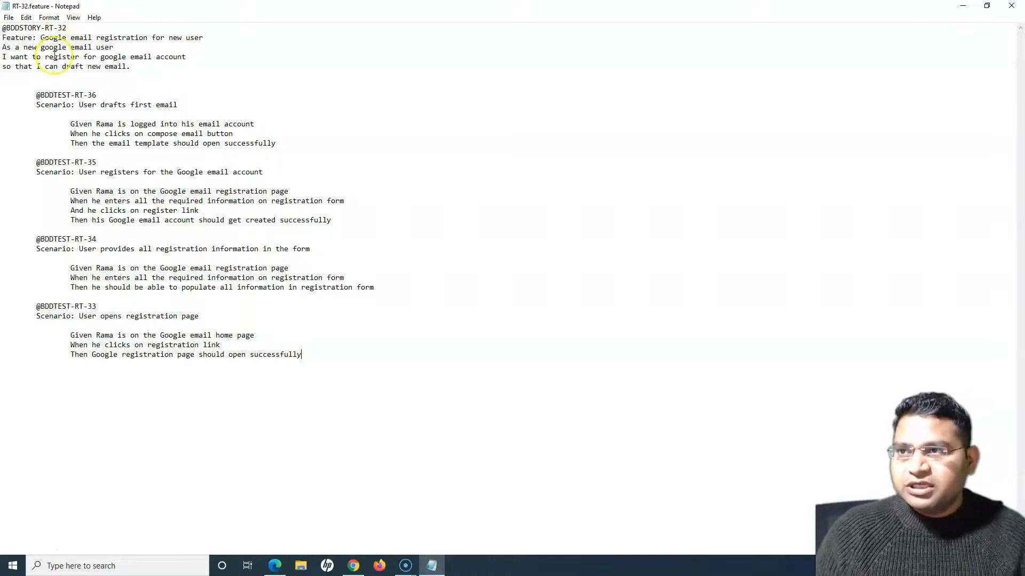
left_click_drag(53, 47, 295, 357)
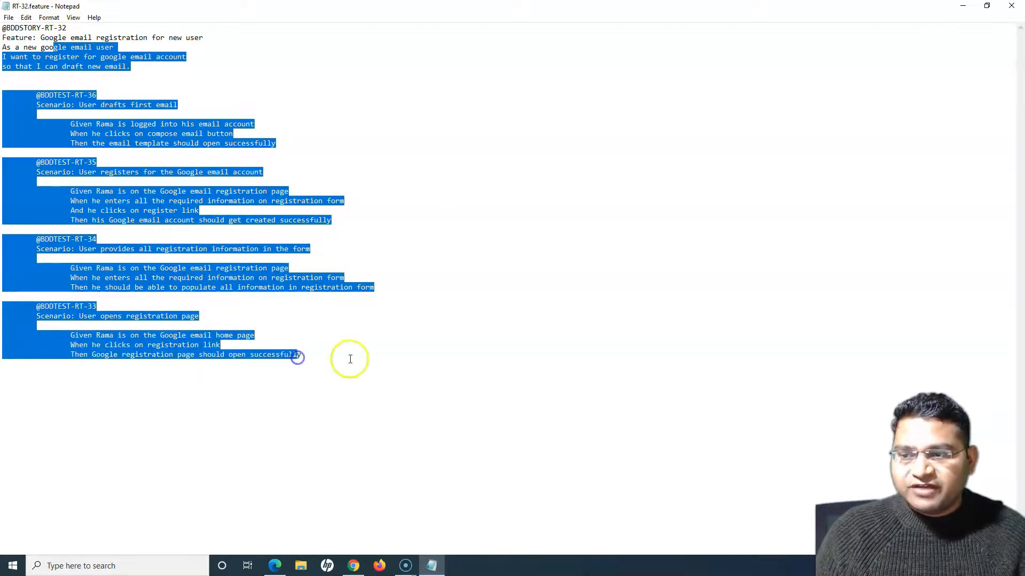
left_click(348, 357)
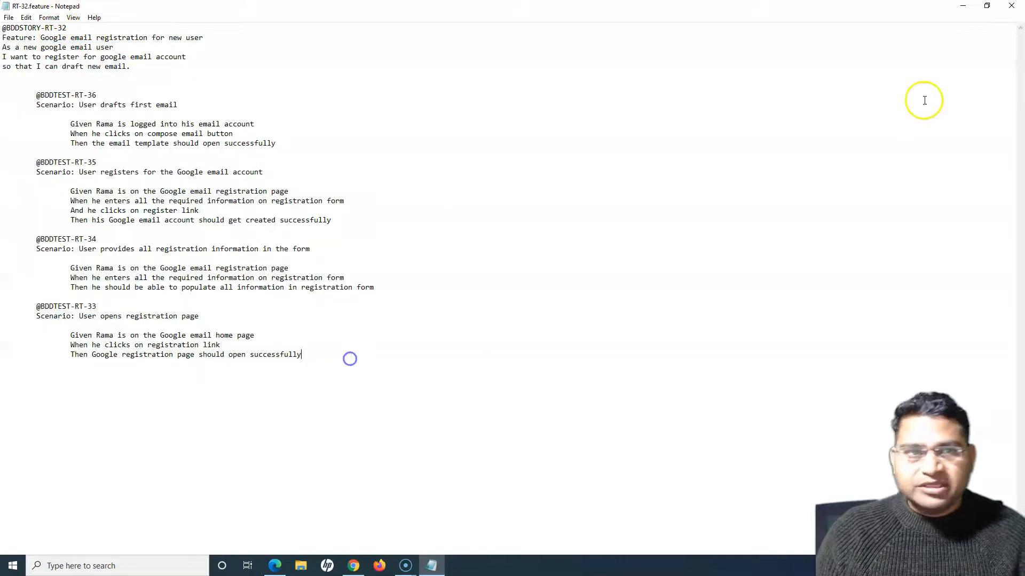
left_click(962, 7)
left_click(239, 339)
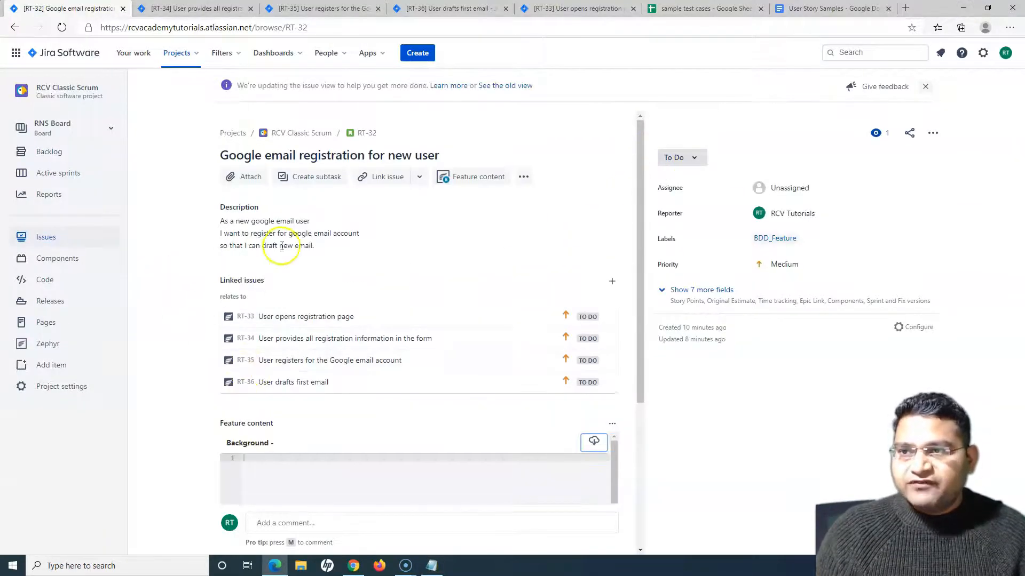